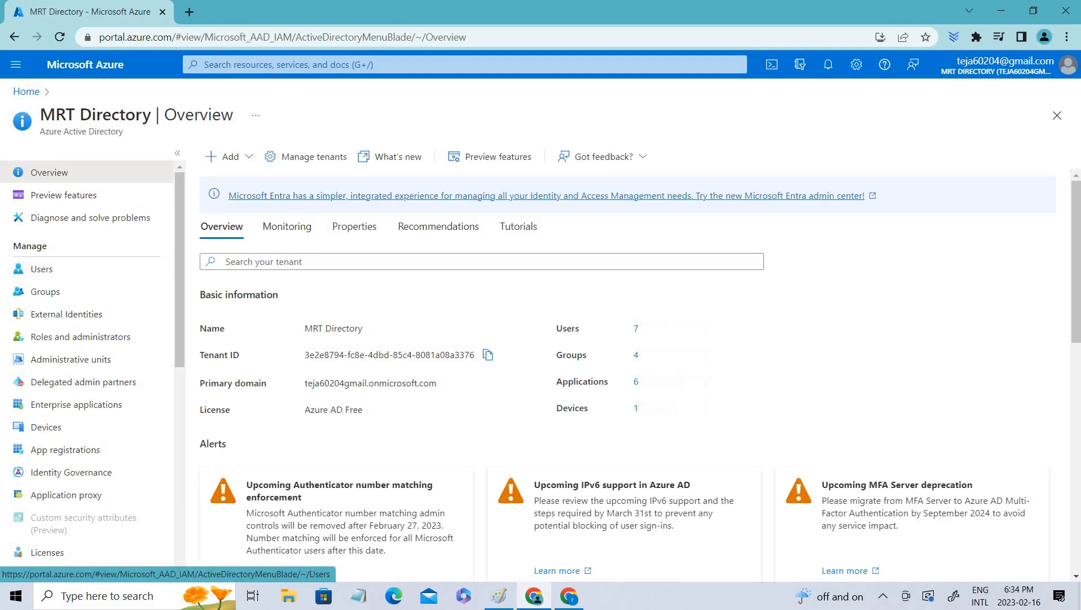
# Open the directory's list of administrative units
pyautogui.doubleClick(55, 245)
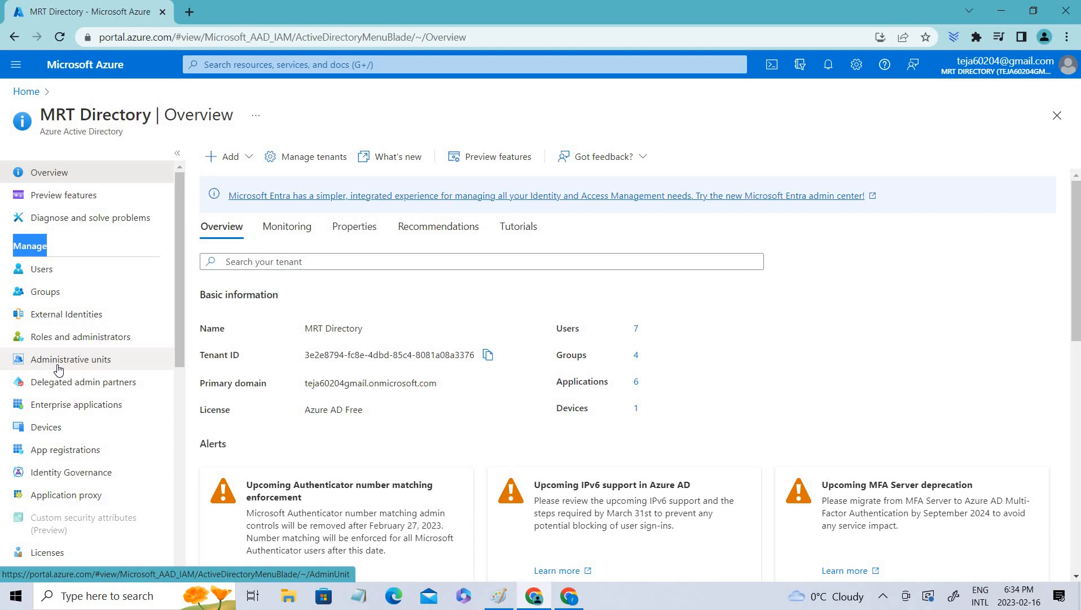
pyautogui.click(58, 369)
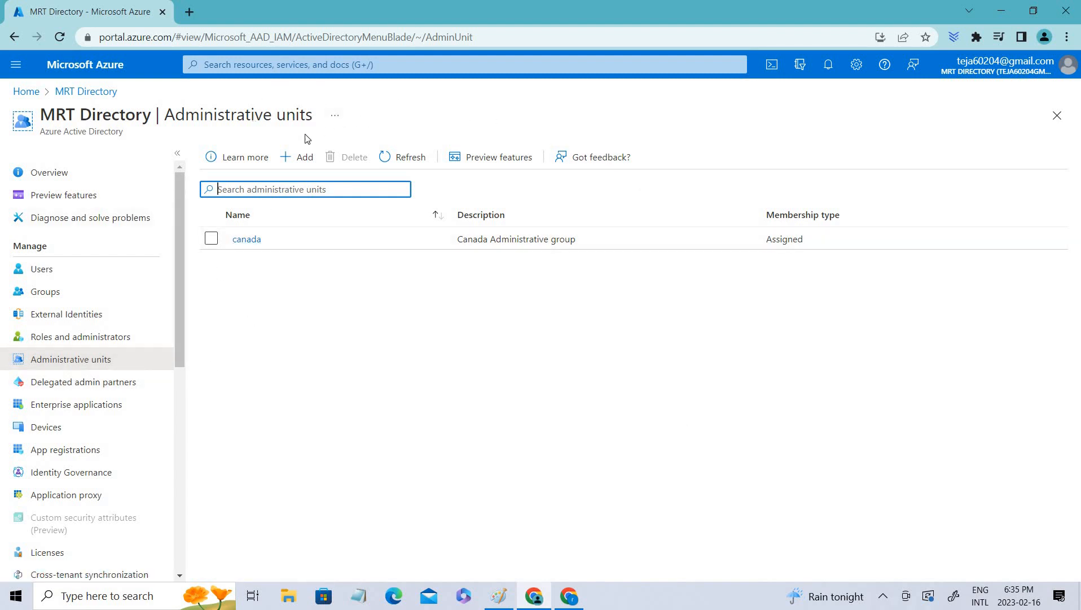
pyautogui.moveTo(313, 113); pyautogui.dragTo(169, 106)
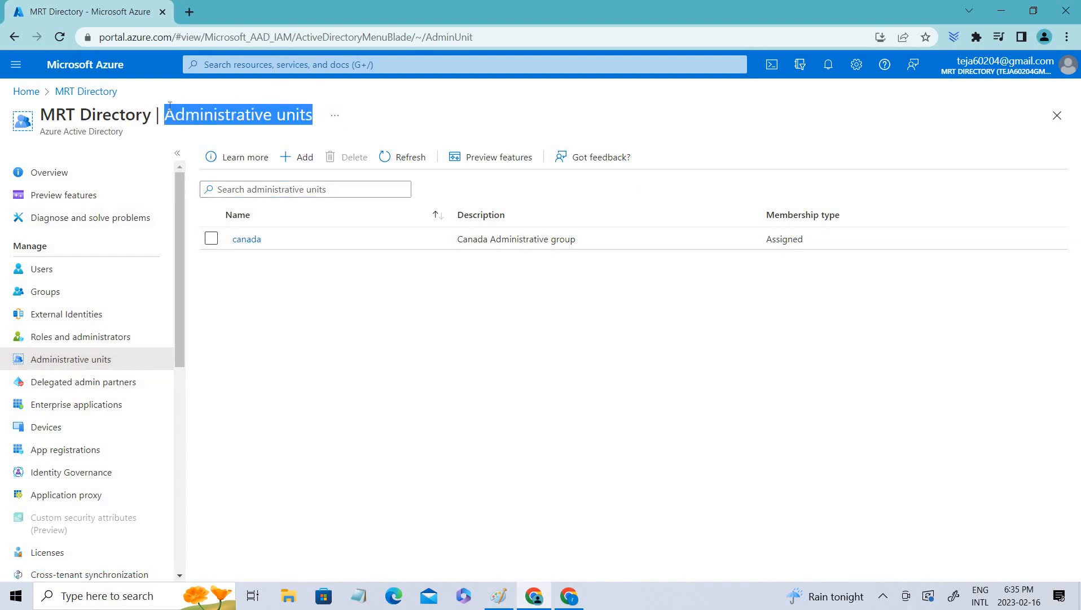
pyautogui.click(395, 372)
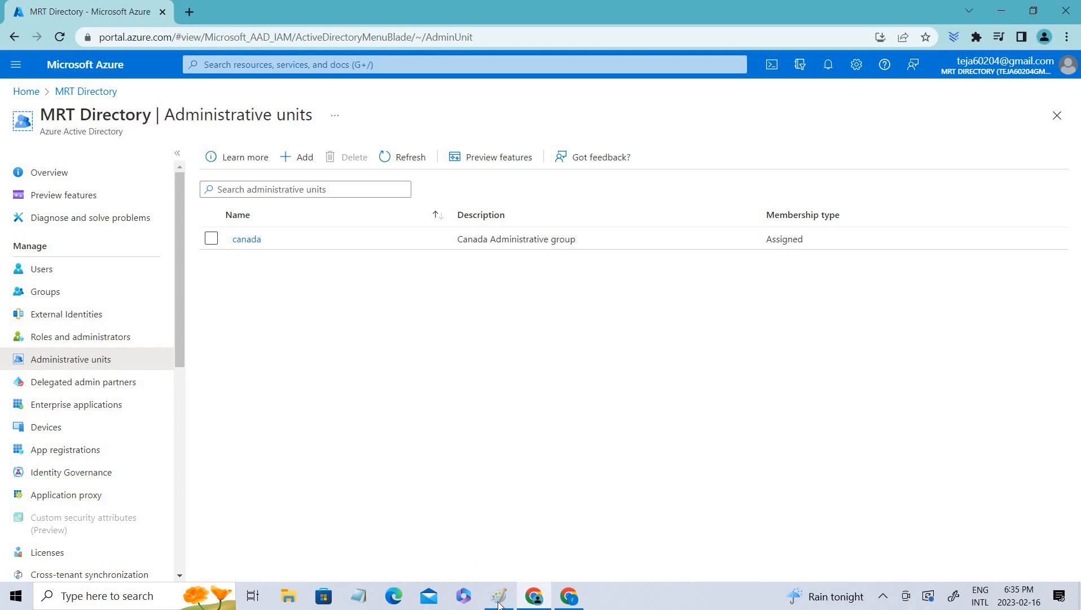
# Switch to Paint and brush a large freehand black rectangle across the upper middle of the blank canvas
pyautogui.hotkey('alt', 'Tab')
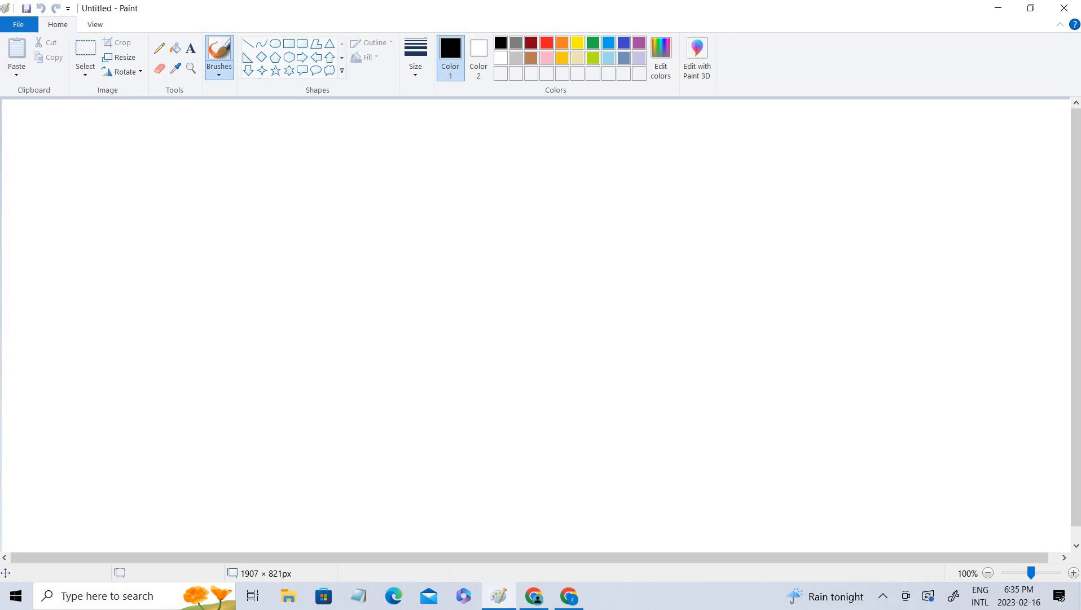
pyautogui.moveTo(210, 360)
pyautogui.mouseDown()
pyautogui.moveTo(211, 215)
pyautogui.moveTo(700, 198)
pyautogui.moveTo(690, 334)
pyautogui.mouseUp()
pyautogui.moveTo(207, 310)
pyautogui.mouseDown()
pyautogui.moveTo(505, 369)
pyautogui.moveTo(697, 288)
pyautogui.mouseUp()
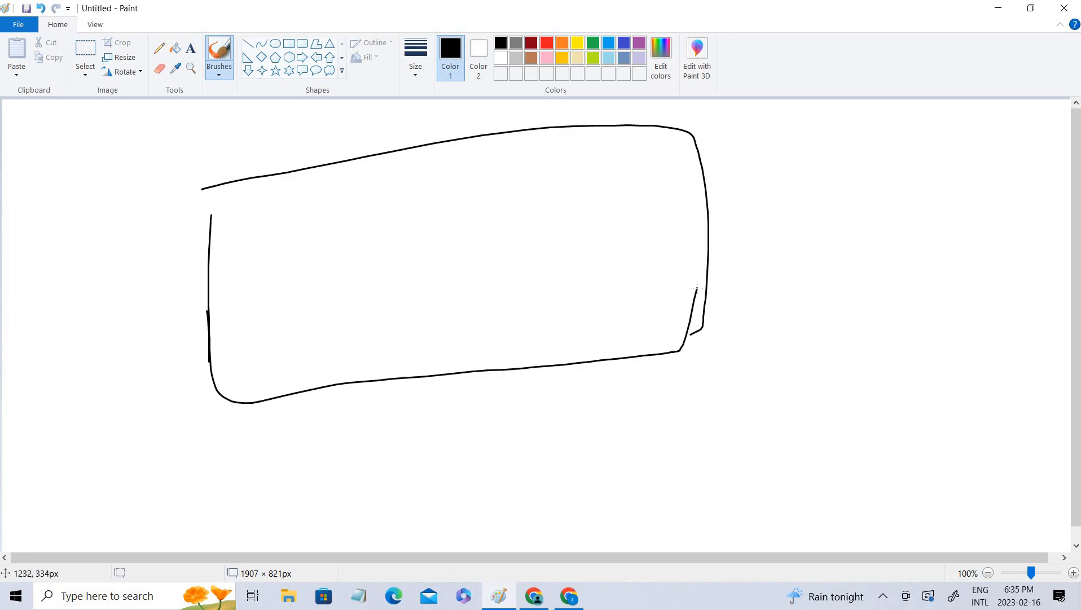
# Draw a small and a larger circle side by side inside the rectangle, with handwritten marks in and above them
pyautogui.moveTo(202, 240); pyautogui.dragTo(210, 163)
pyautogui.moveTo(269, 276)
pyautogui.mouseDown()
pyautogui.moveTo(268, 239)
pyautogui.moveTo(293, 229)
pyautogui.moveTo(300, 205)
pyautogui.mouseUp()
pyautogui.moveTo(346, 175); pyautogui.dragTo(353, 192)
pyautogui.moveTo(331, 177)
pyautogui.mouseDown()
pyautogui.moveTo(360, 157)
pyautogui.moveTo(383, 183)
pyautogui.mouseUp()
pyautogui.moveTo(377, 156); pyautogui.dragTo(409, 134)
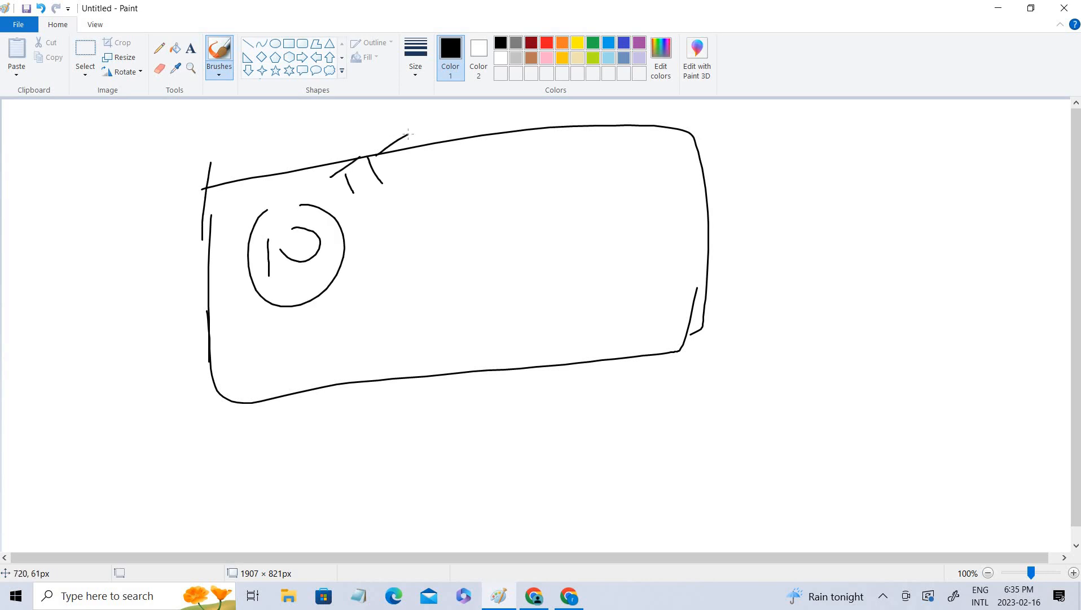
pyautogui.moveTo(446, 220)
pyautogui.mouseDown()
pyautogui.moveTo(527, 206)
pyautogui.moveTo(481, 209)
pyautogui.mouseUp()
pyautogui.moveTo(457, 160)
pyautogui.mouseDown()
pyautogui.moveTo(416, 240)
pyautogui.moveTo(467, 151)
pyautogui.mouseUp()
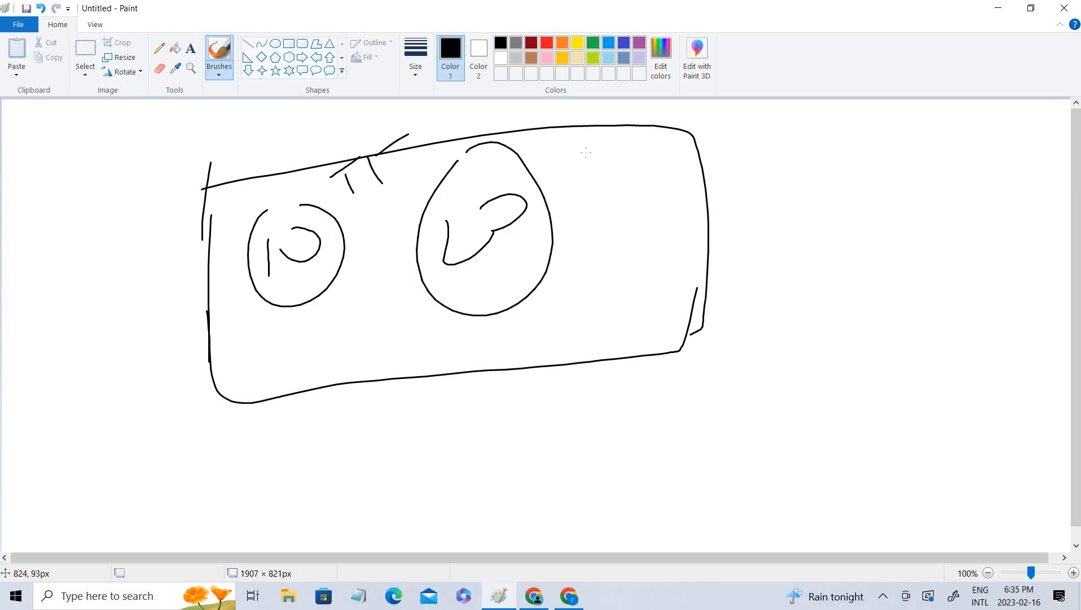
# Handwrite a short label in the rectangle's upper right corner and draw a stick figure in its lower right corner
pyautogui.moveTo(549, 127)
pyautogui.mouseDown()
pyautogui.moveTo(577, 167)
pyautogui.moveTo(650, 162)
pyautogui.mouseUp()
pyautogui.moveTo(618, 263)
pyautogui.mouseDown()
pyautogui.moveTo(626, 297)
pyautogui.moveTo(636, 262)
pyautogui.moveTo(643, 336)
pyautogui.mouseUp()
pyautogui.moveTo(641, 303)
pyautogui.mouseDown()
pyautogui.moveTo(623, 334)
pyautogui.moveTo(668, 320)
pyautogui.mouseUp()
pyautogui.click(665, 338)
pyautogui.moveTo(642, 333)
pyautogui.mouseDown()
pyautogui.moveTo(621, 351)
pyautogui.moveTo(694, 343)
pyautogui.mouseUp()
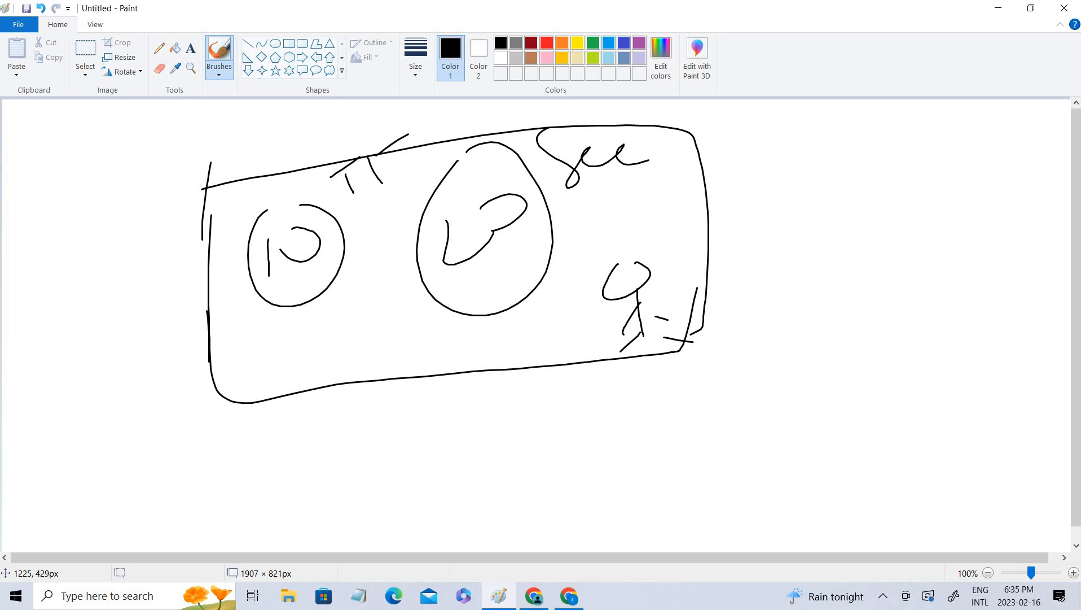
# Draw a vertical dividing line between the two circles and add short strokes around the marks above the small circle
pyautogui.moveTo(340, 227); pyautogui.dragTo(403, 193)
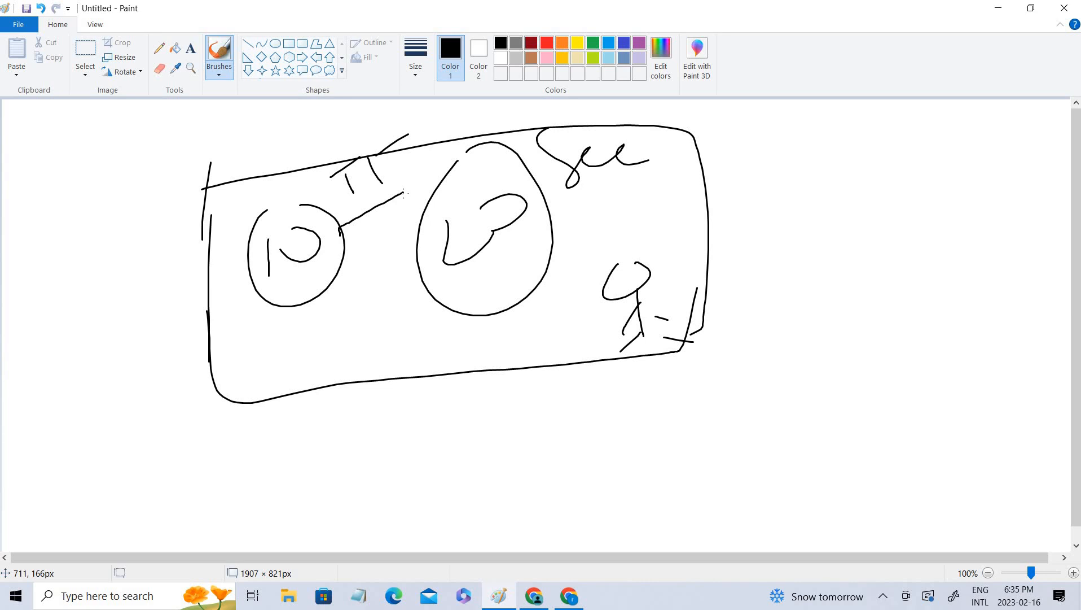
pyautogui.moveTo(395, 129); pyautogui.dragTo(407, 398)
pyautogui.moveTo(336, 179); pyautogui.dragTo(349, 199)
pyautogui.moveTo(337, 164)
pyautogui.mouseDown()
pyautogui.moveTo(349, 201)
pyautogui.moveTo(340, 224)
pyautogui.mouseUp()
pyautogui.moveTo(383, 158)
pyautogui.mouseDown()
pyautogui.moveTo(389, 194)
pyautogui.moveTo(374, 158)
pyautogui.mouseUp()
# Draw an arrow from the small circle down to a stick figure below the rectangle
pyautogui.moveTo(289, 302)
pyautogui.mouseDown()
pyautogui.moveTo(268, 474)
pyautogui.moveTo(315, 410)
pyautogui.mouseUp()
pyautogui.moveTo(326, 451); pyautogui.dragTo(338, 491)
pyautogui.moveTo(329, 449)
pyautogui.mouseDown()
pyautogui.moveTo(318, 499)
pyautogui.moveTo(354, 464)
pyautogui.moveTo(328, 512)
pyautogui.mouseUp()
pyautogui.moveTo(346, 485); pyautogui.dragTo(377, 487)
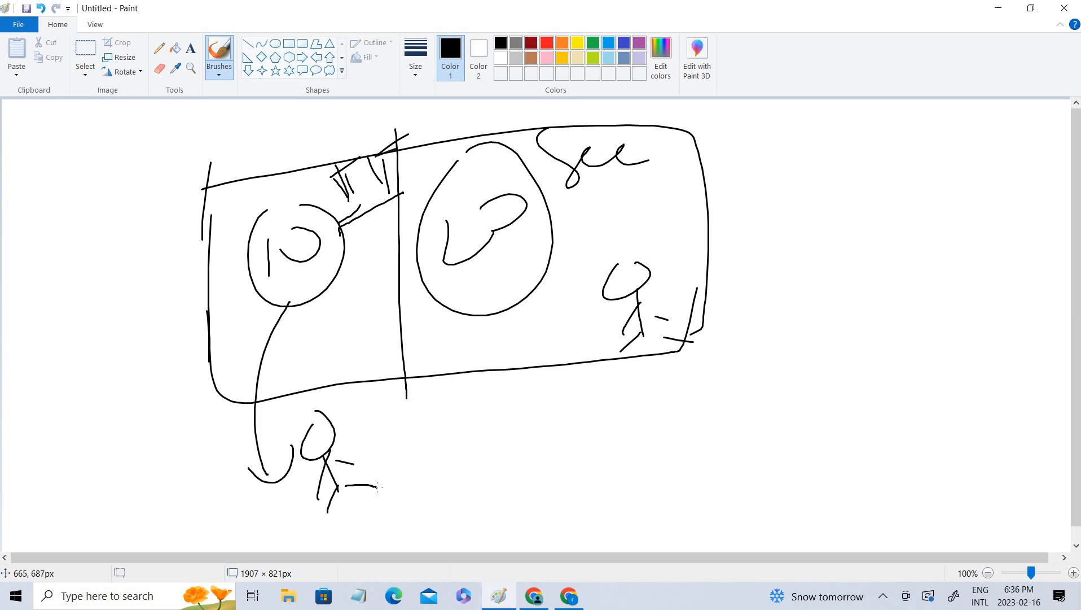
# Draw an arrow from the larger circle down to a second stick figure below the rectangle
pyautogui.moveTo(472, 223)
pyautogui.mouseDown()
pyautogui.moveTo(524, 384)
pyautogui.moveTo(551, 382)
pyautogui.mouseUp()
pyautogui.moveTo(537, 441)
pyautogui.mouseDown()
pyautogui.moveTo(549, 458)
pyautogui.moveTo(593, 454)
pyautogui.moveTo(576, 446)
pyautogui.moveTo(594, 489)
pyautogui.moveTo(568, 511)
pyautogui.mouseUp()
pyautogui.click(600, 509)
pyautogui.moveTo(599, 462); pyautogui.dragTo(649, 487)
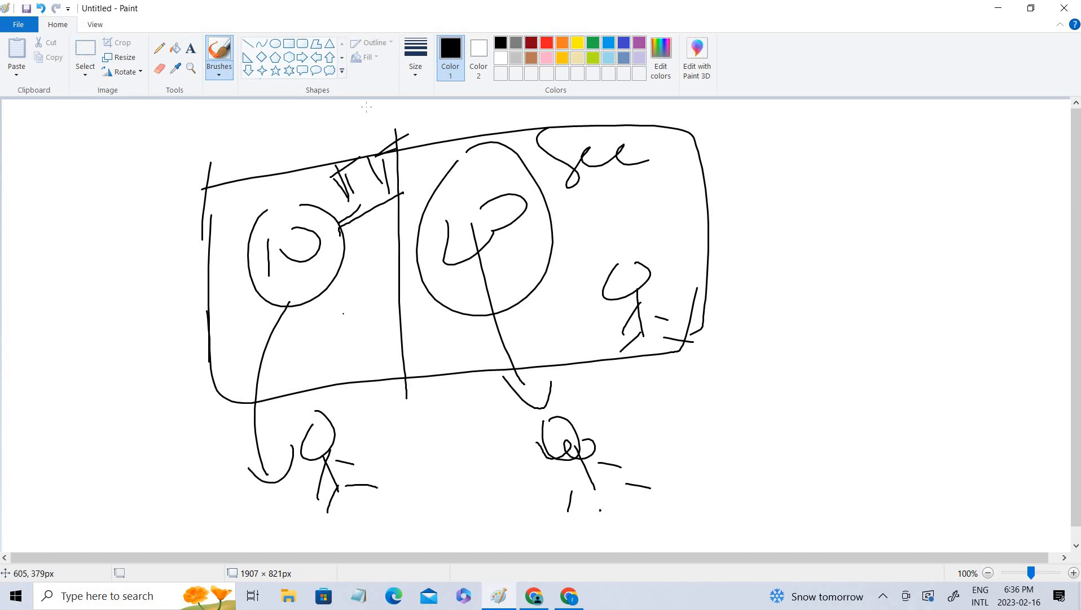
# Return to the Azure portal and create an administrative unit named IT Dept, with no description or role assignments
pyautogui.click(998, 8)
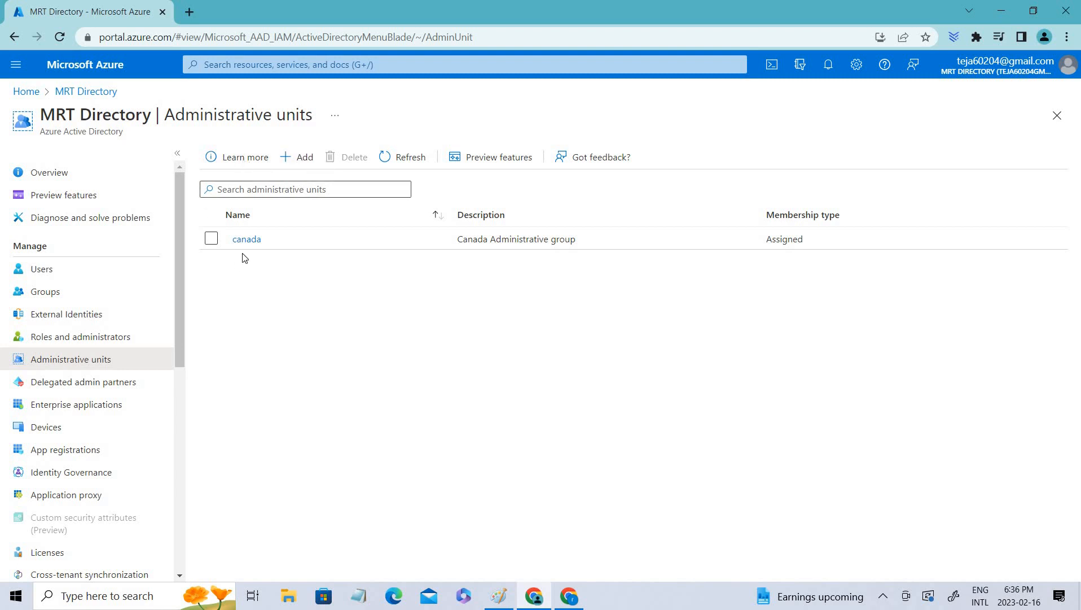
pyautogui.moveTo(263, 241); pyautogui.dragTo(215, 242)
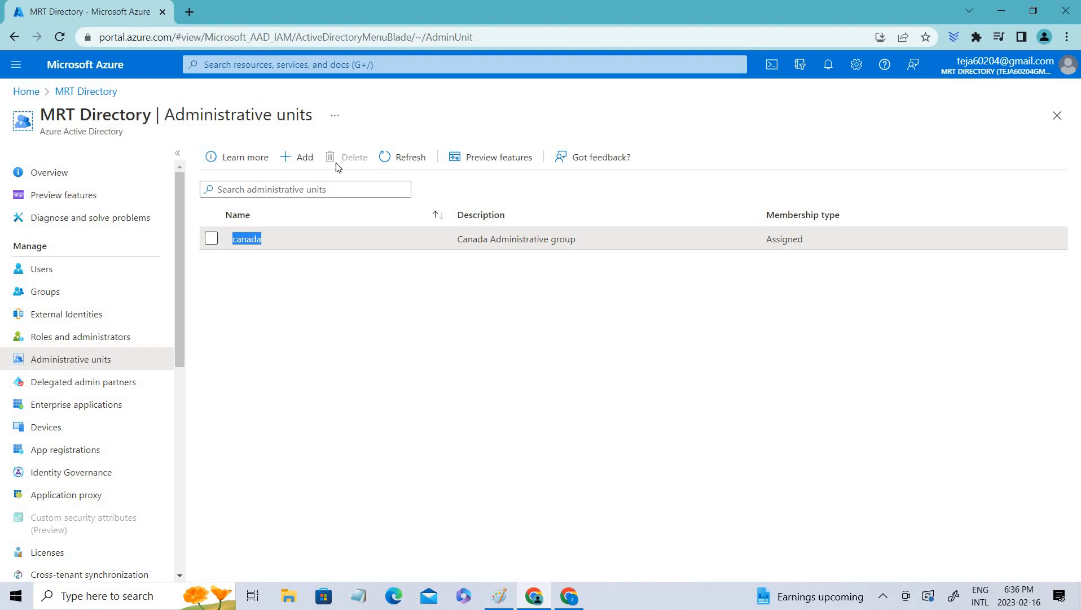
pyautogui.click(299, 157)
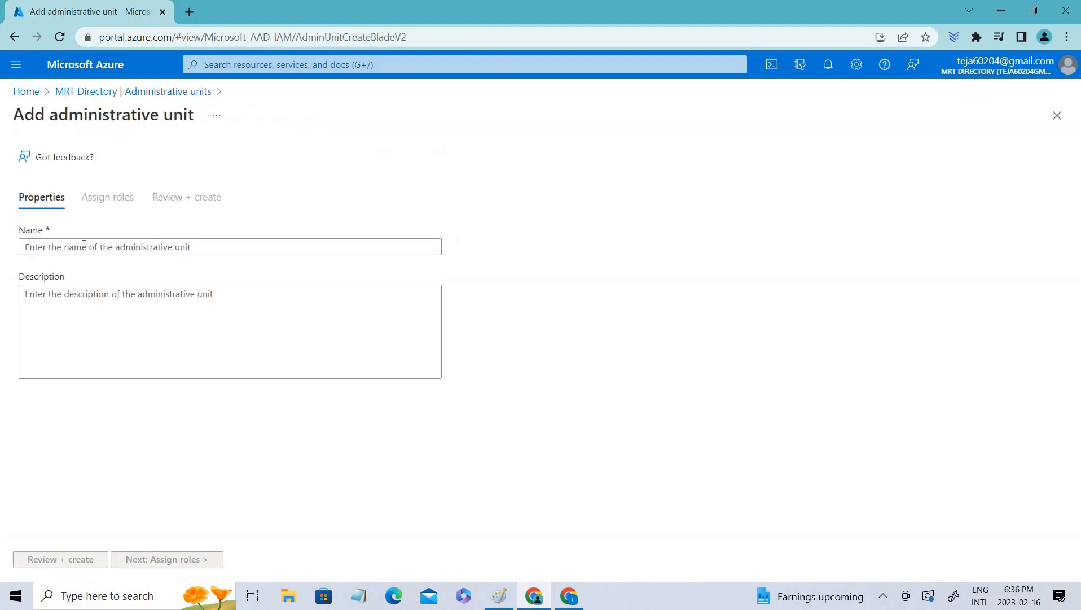
pyautogui.click(79, 243)
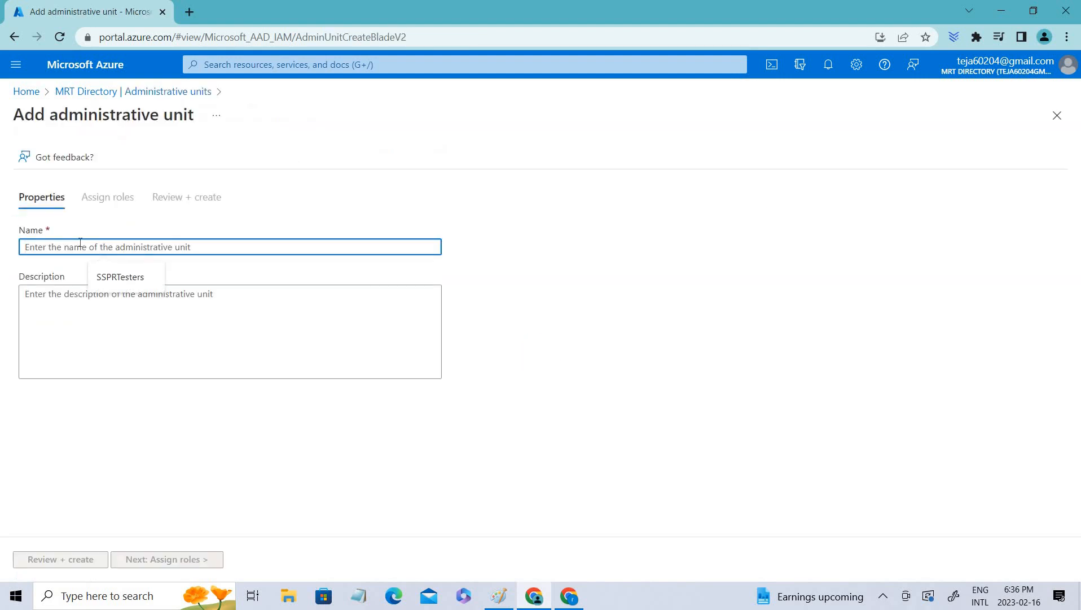
pyautogui.write('IT Dept')
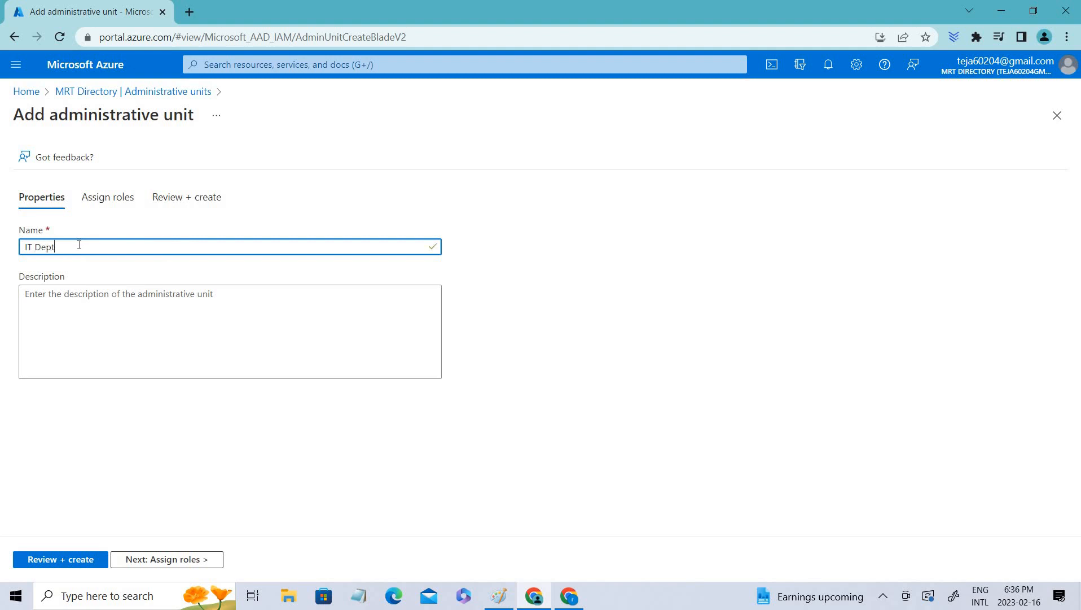
pyautogui.click(176, 306)
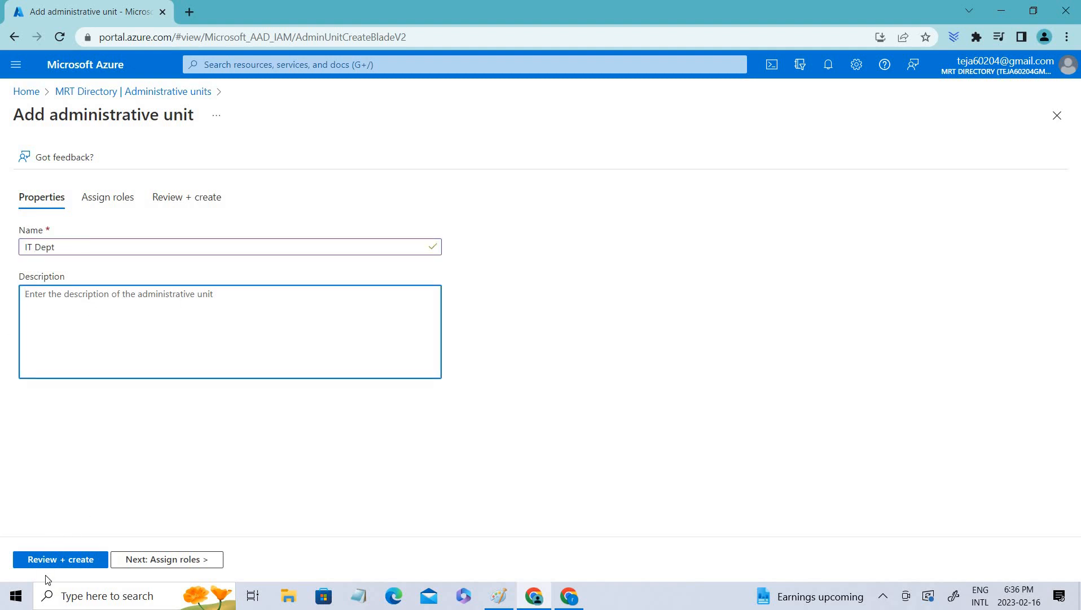
pyautogui.click(109, 197)
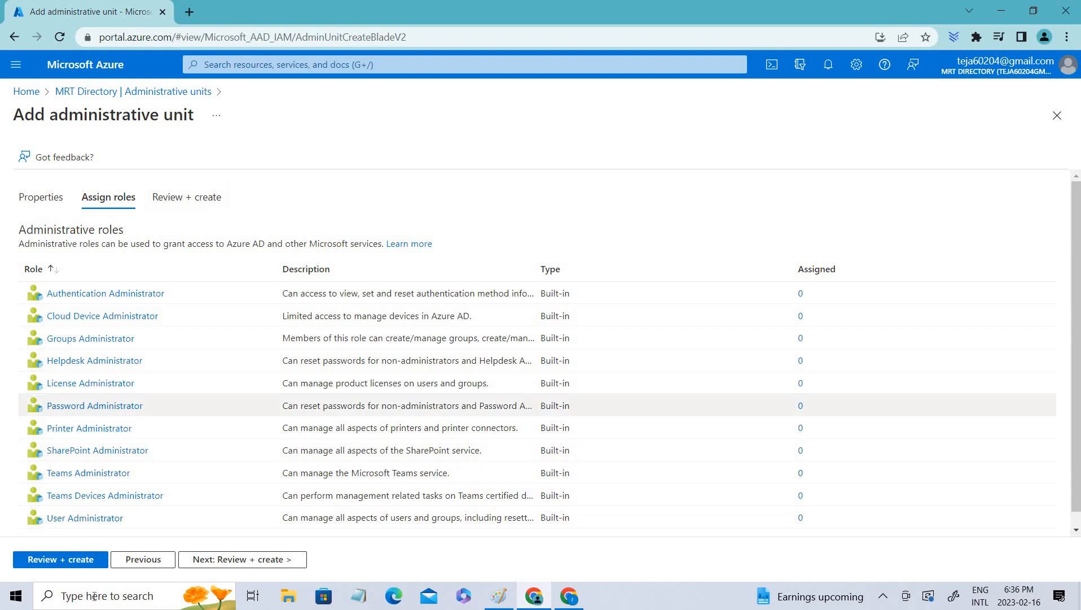
pyautogui.click(249, 558)
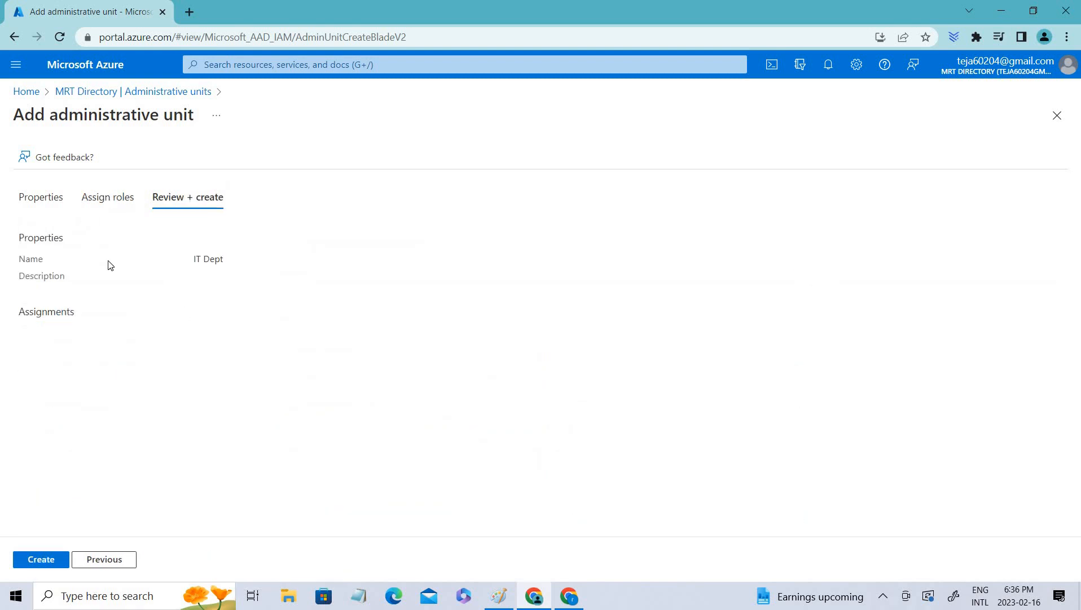
pyautogui.click(31, 562)
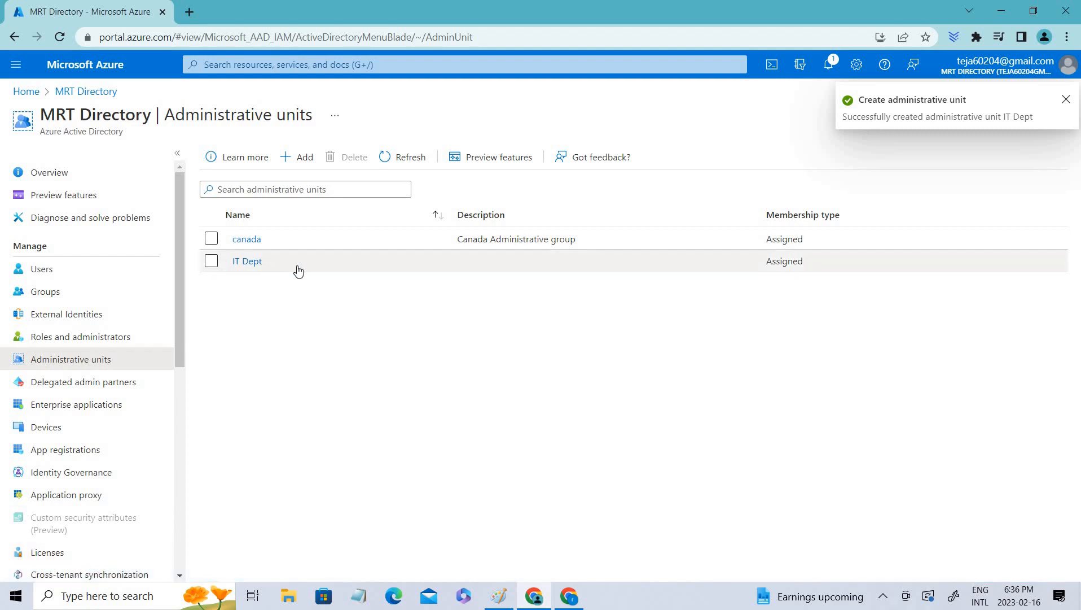
# Open the IT Dept administrative unit and view its properties
pyautogui.moveTo(295, 270); pyautogui.dragTo(224, 266)
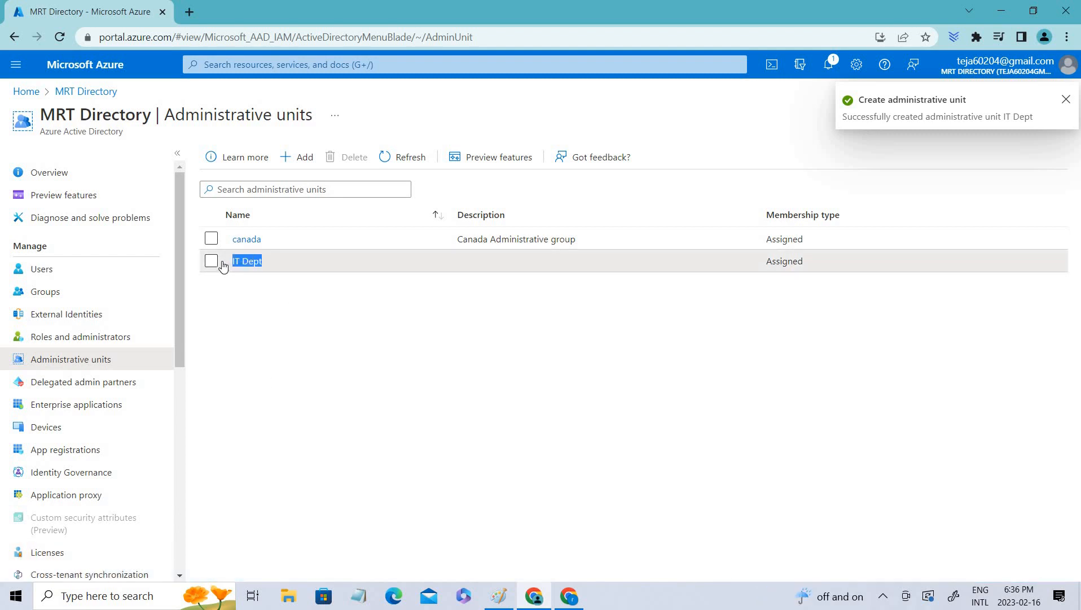
pyautogui.click(252, 332)
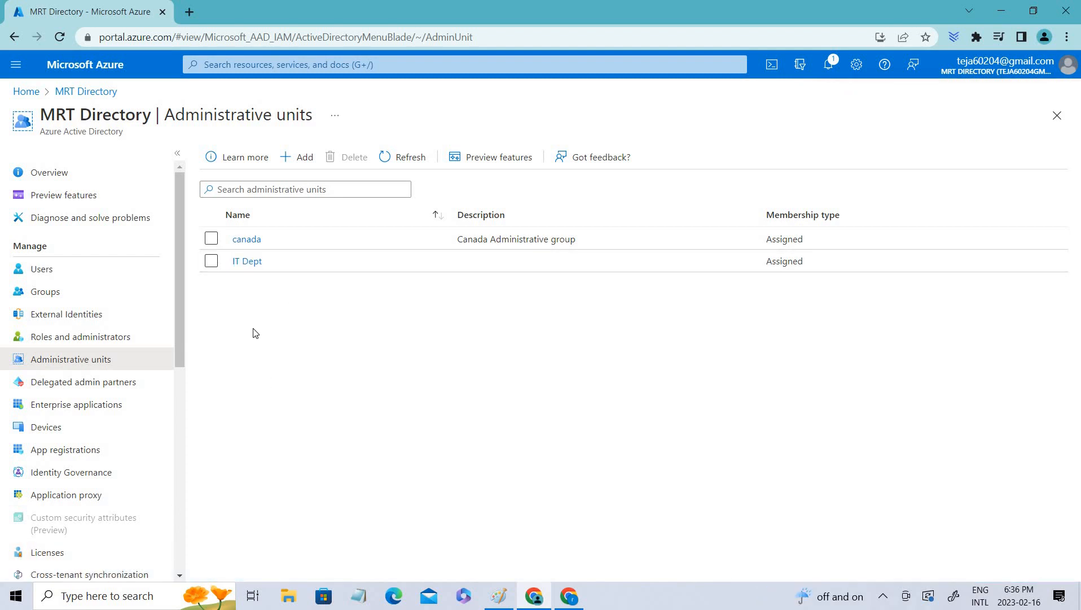
pyautogui.click(237, 263)
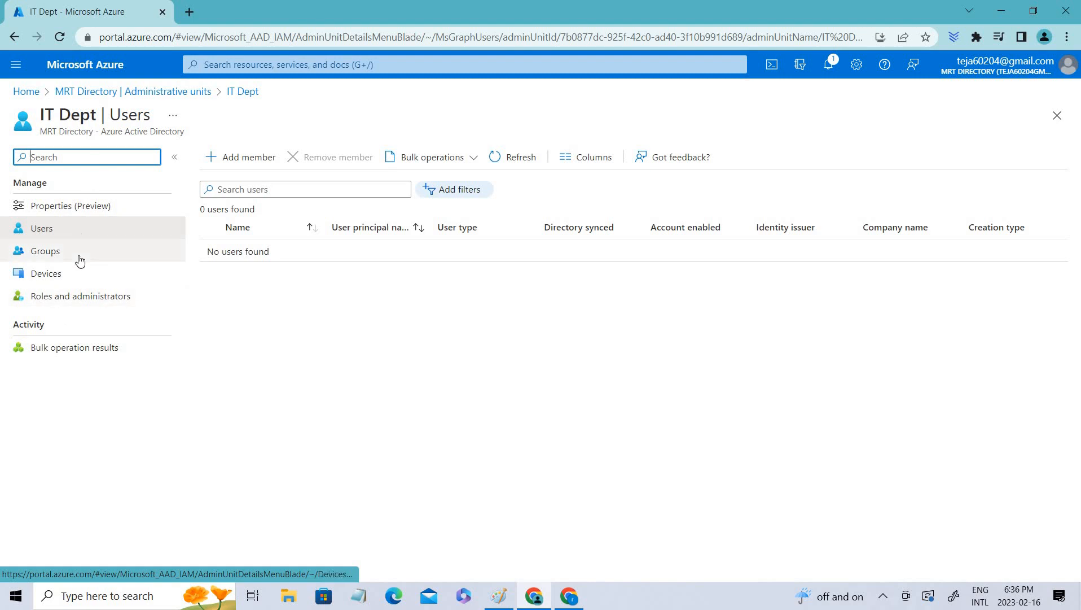
pyautogui.click(73, 205)
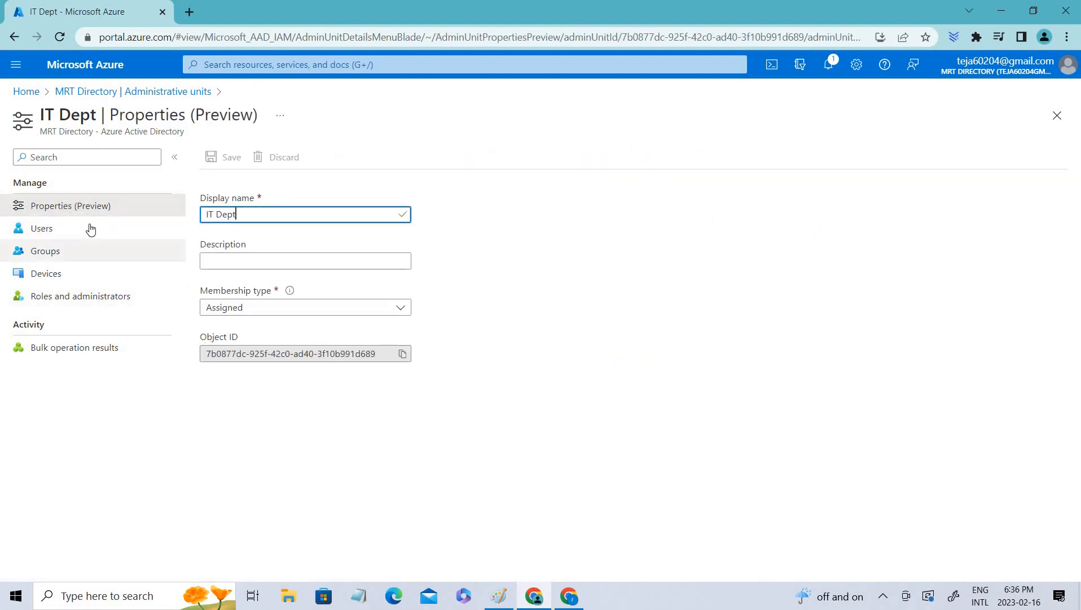
# Add the first user in the directory list as a member of the IT Dept unit
pyautogui.click(217, 322)
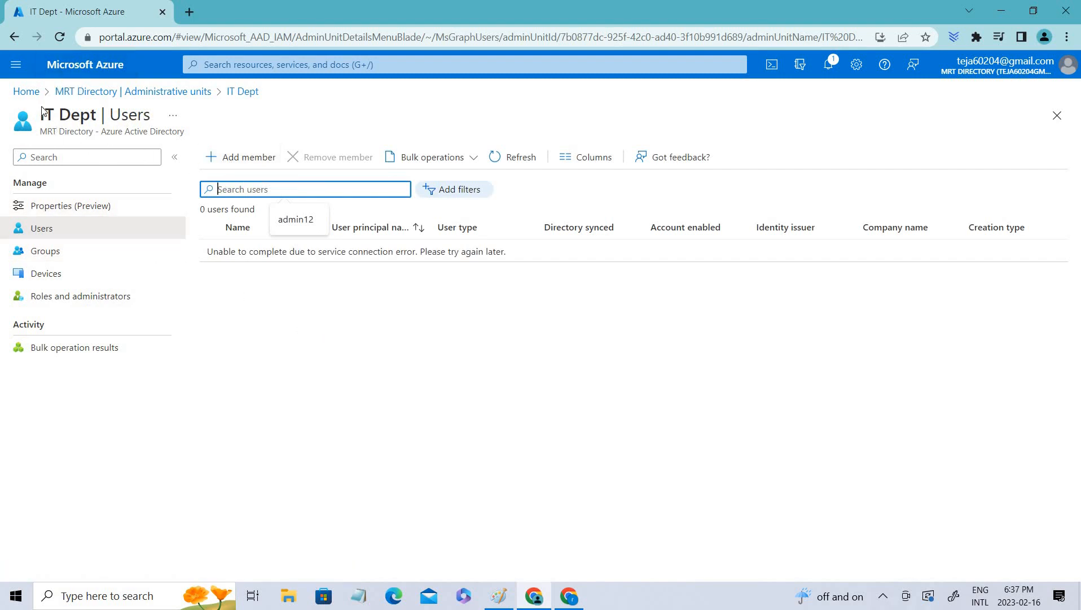
pyautogui.click(117, 112)
pyautogui.click(256, 157)
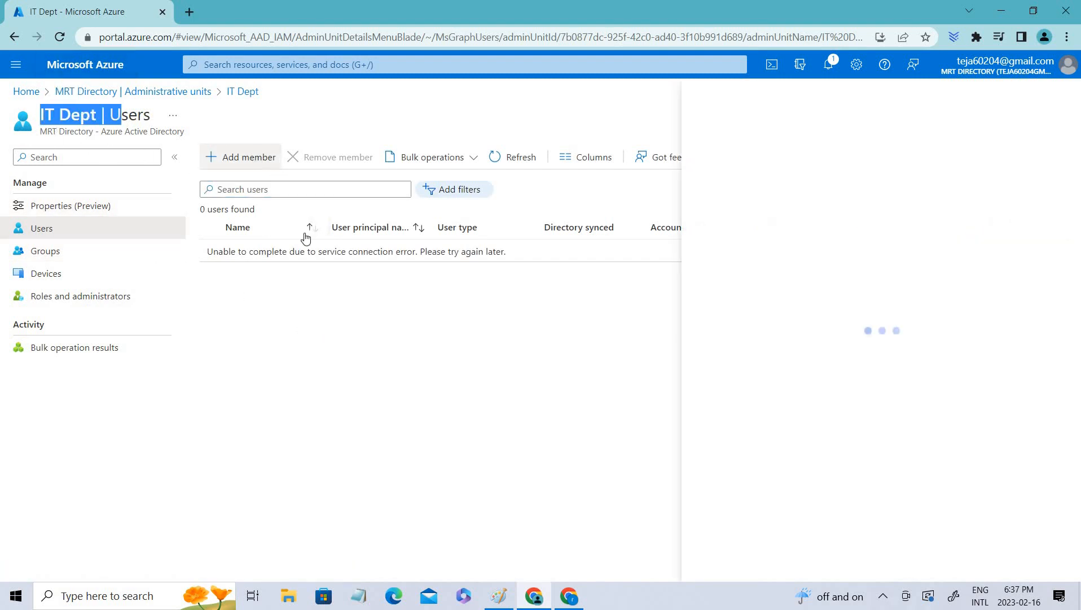
pyautogui.click(782, 195)
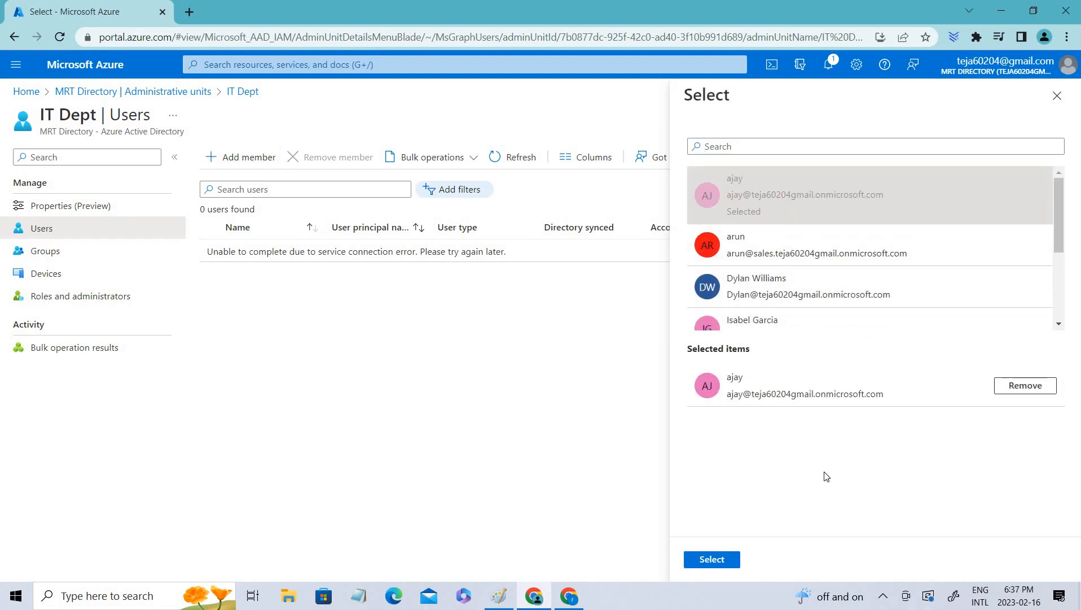
pyautogui.click(712, 562)
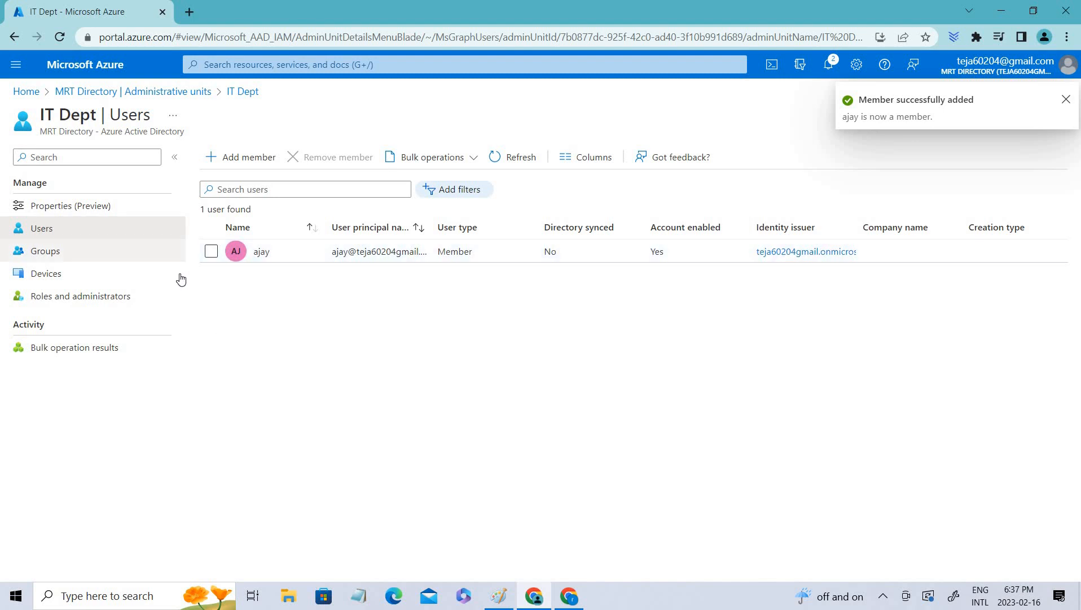
pyautogui.click(444, 161)
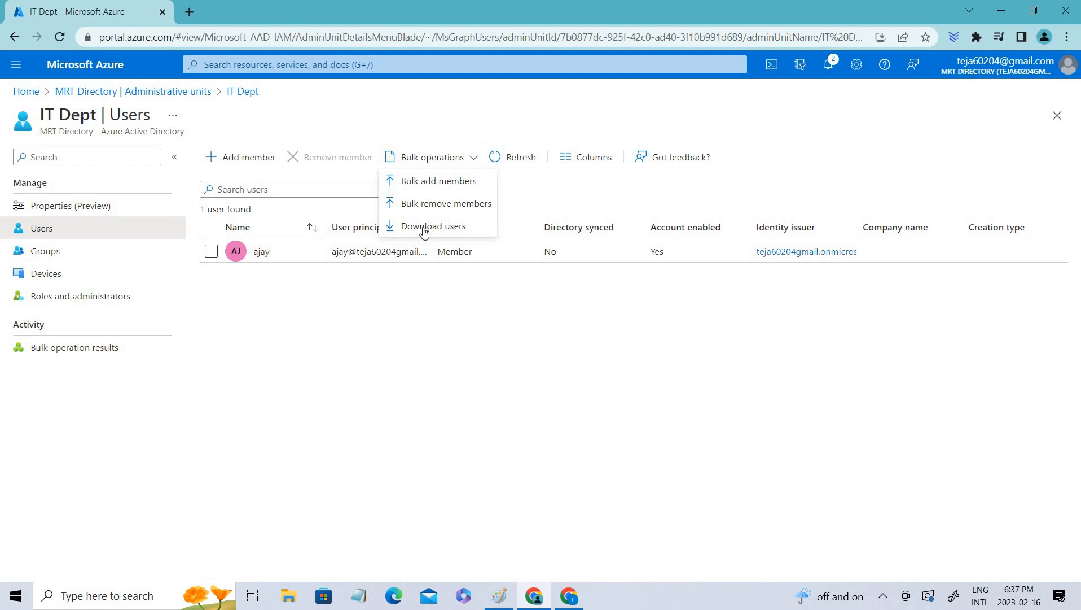
pyautogui.click(385, 366)
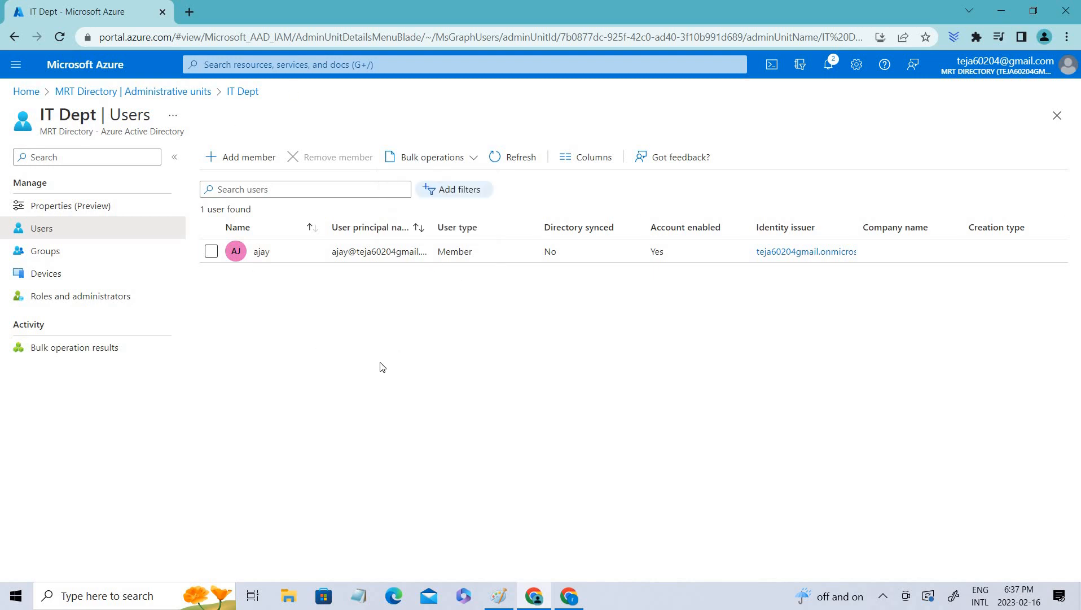
# Add the existing retail group to the IT Dept unit
pyautogui.click(61, 261)
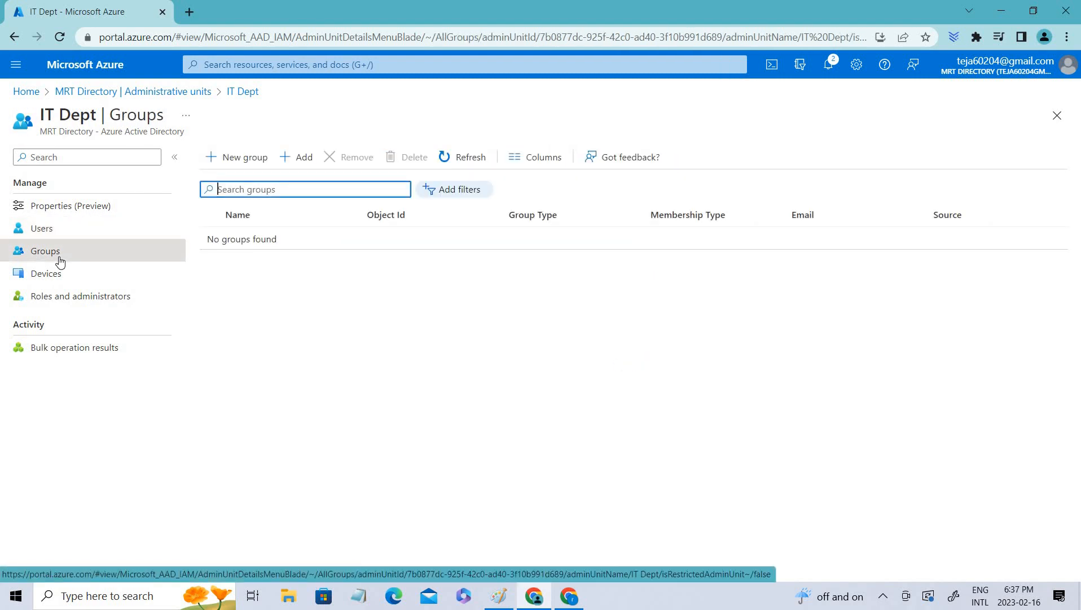
pyautogui.click(299, 157)
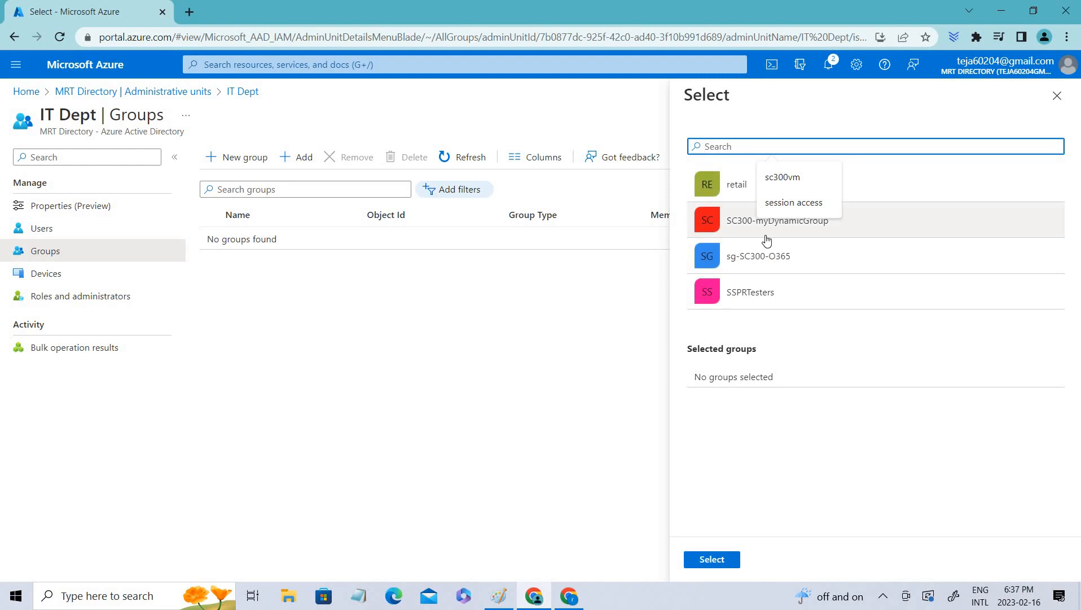
pyautogui.click(724, 189)
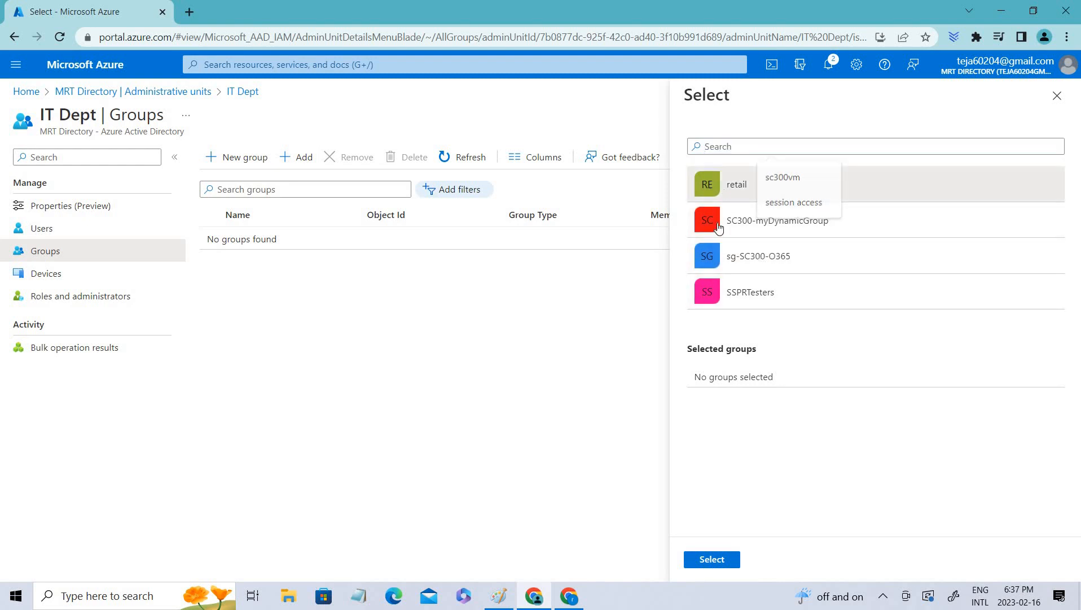
pyautogui.click(712, 561)
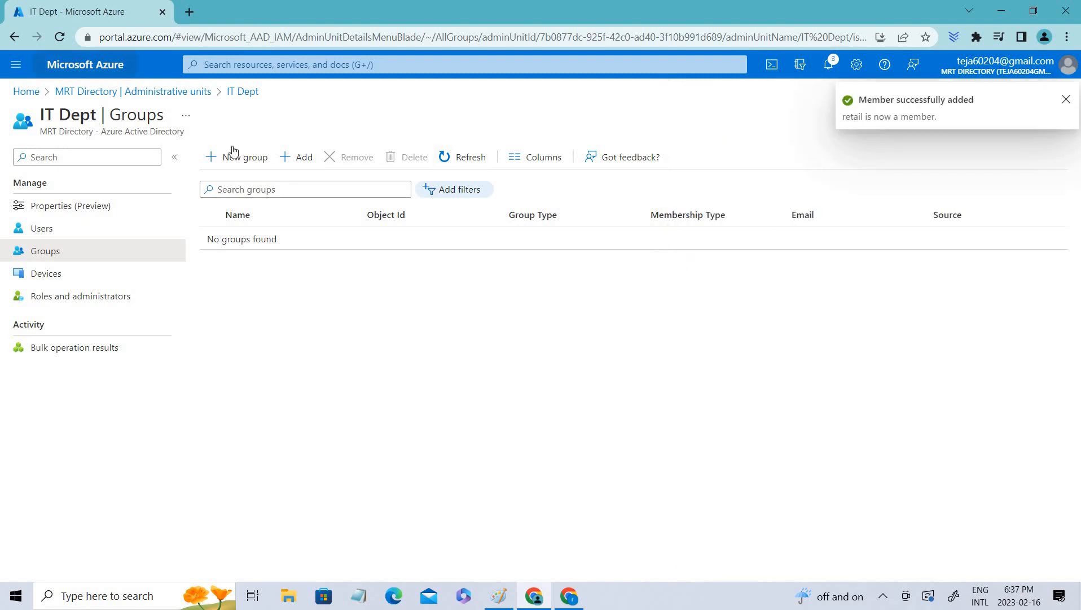
# Refresh the IT Dept unit's groups list and look at the devices available to add to the unit
pyautogui.click(447, 156)
pyautogui.click(110, 279)
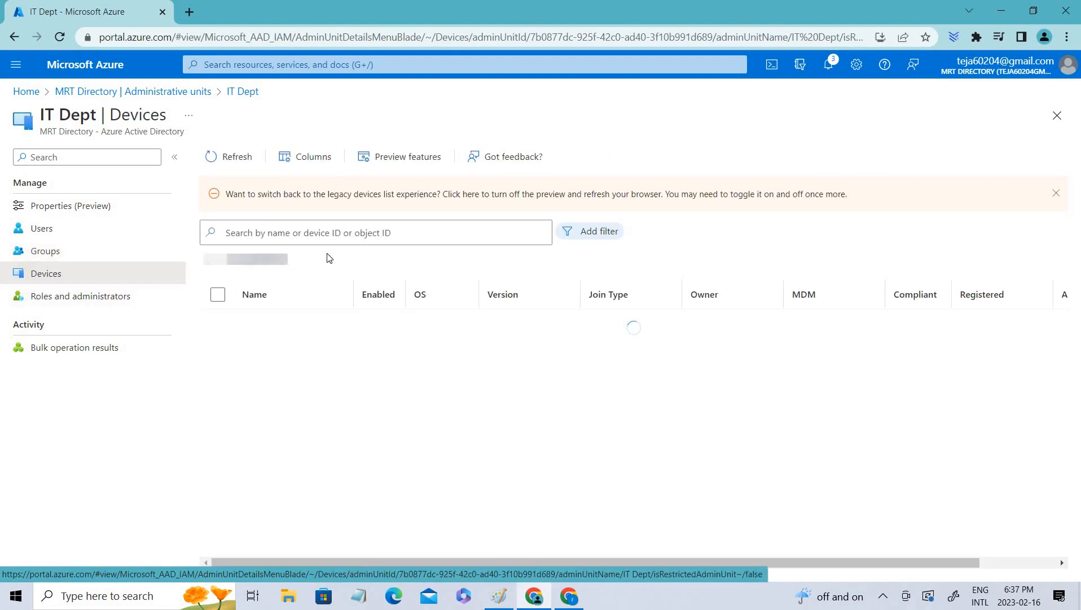
pyautogui.click(236, 160)
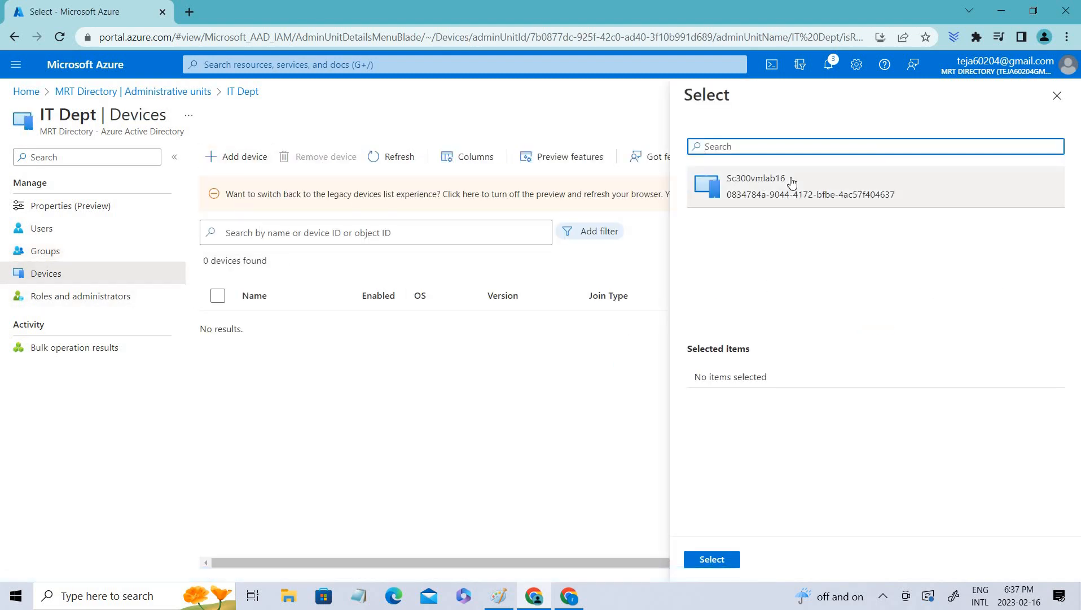
pyautogui.click(791, 183)
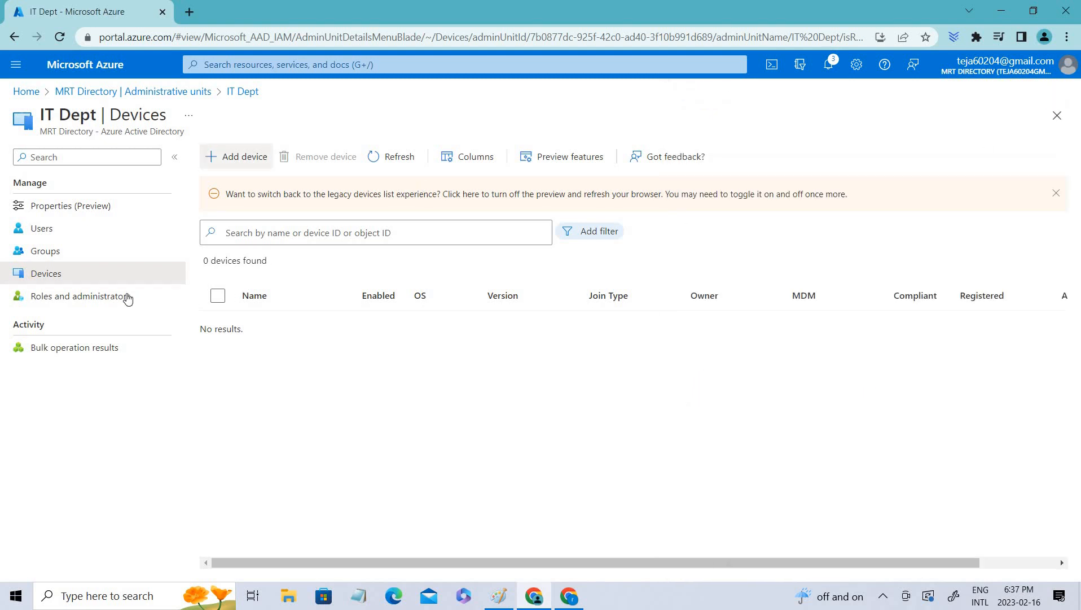
# Review the IT Dept unit's administrative roles, groups and user members
pyautogui.click(126, 296)
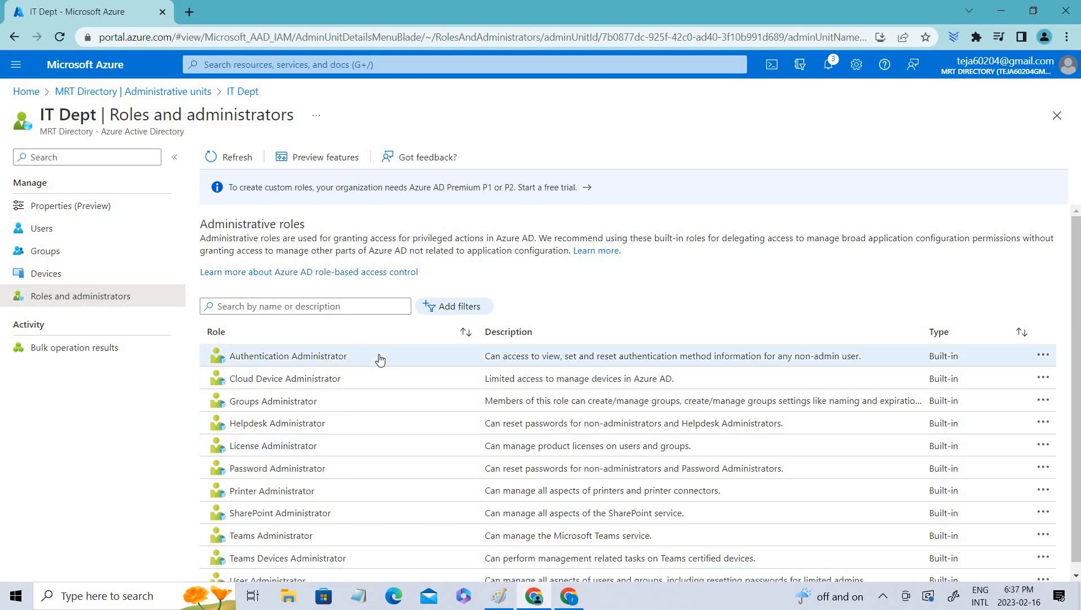
pyautogui.click(64, 211)
pyautogui.click(50, 253)
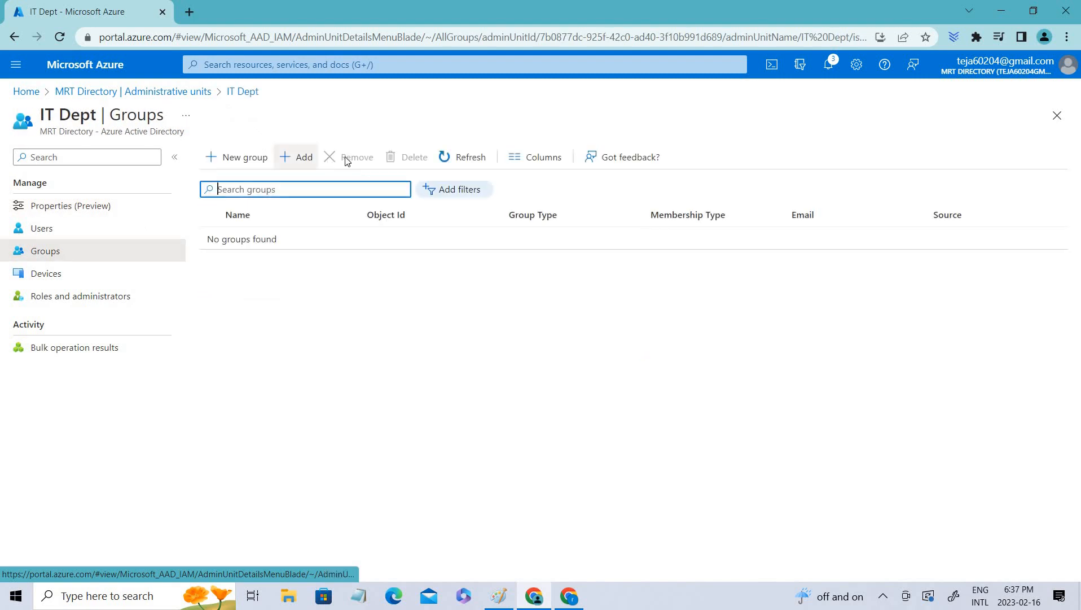
pyautogui.click(447, 158)
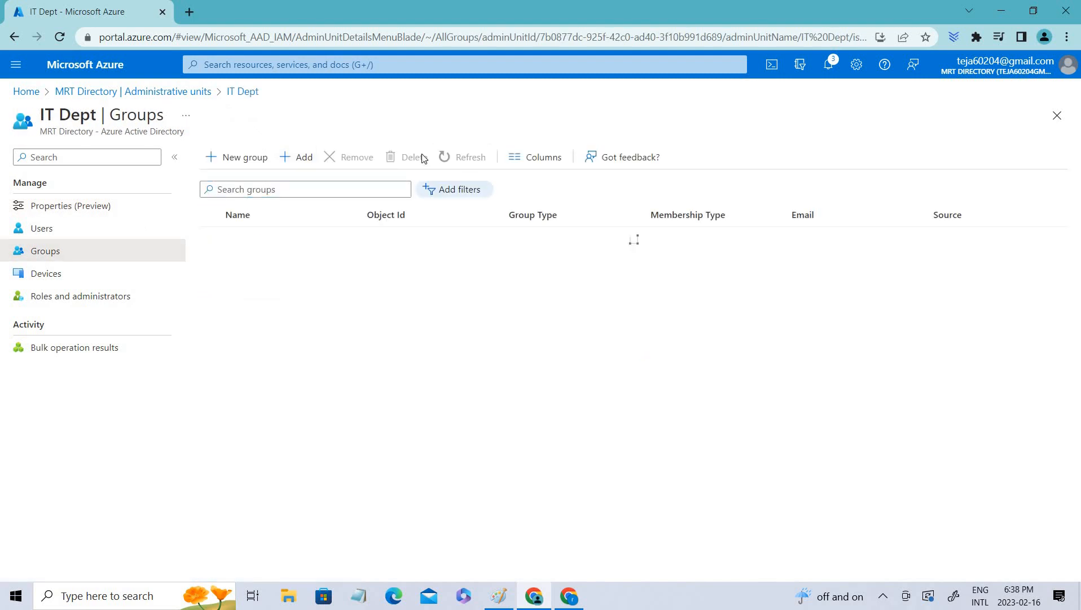
pyautogui.click(65, 208)
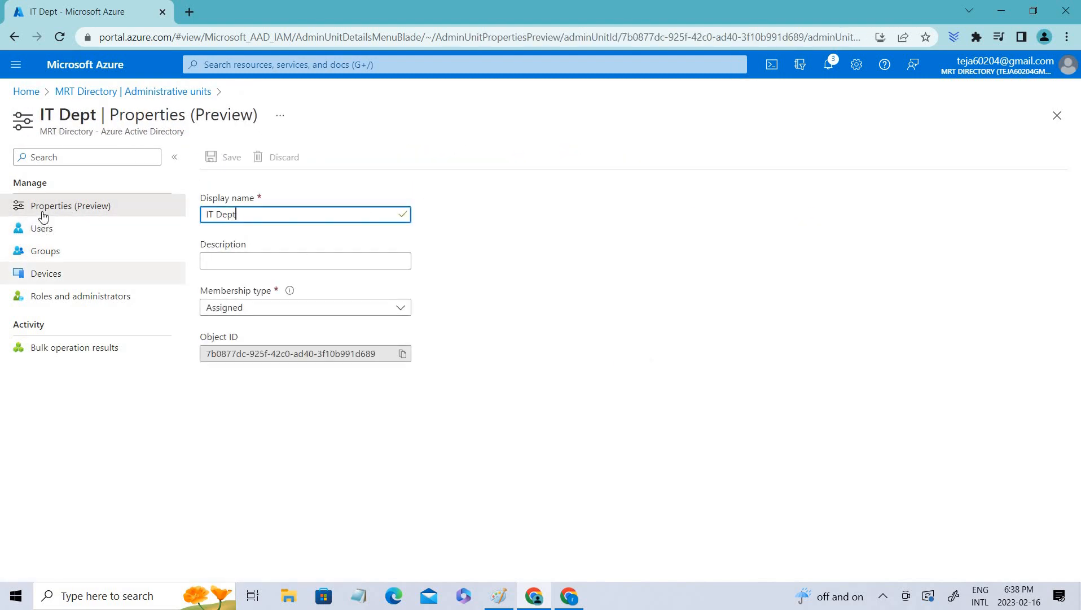
pyautogui.click(47, 233)
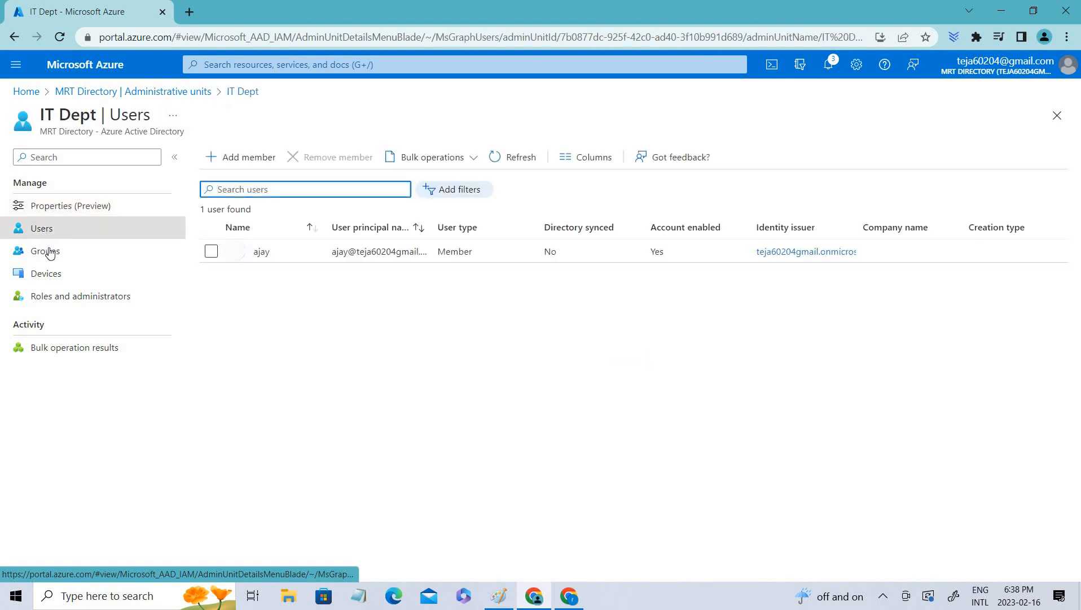
# In the IT Dept properties, try the Dynamic Device membership type and set the membership type to Dynamic User
pyautogui.click(47, 210)
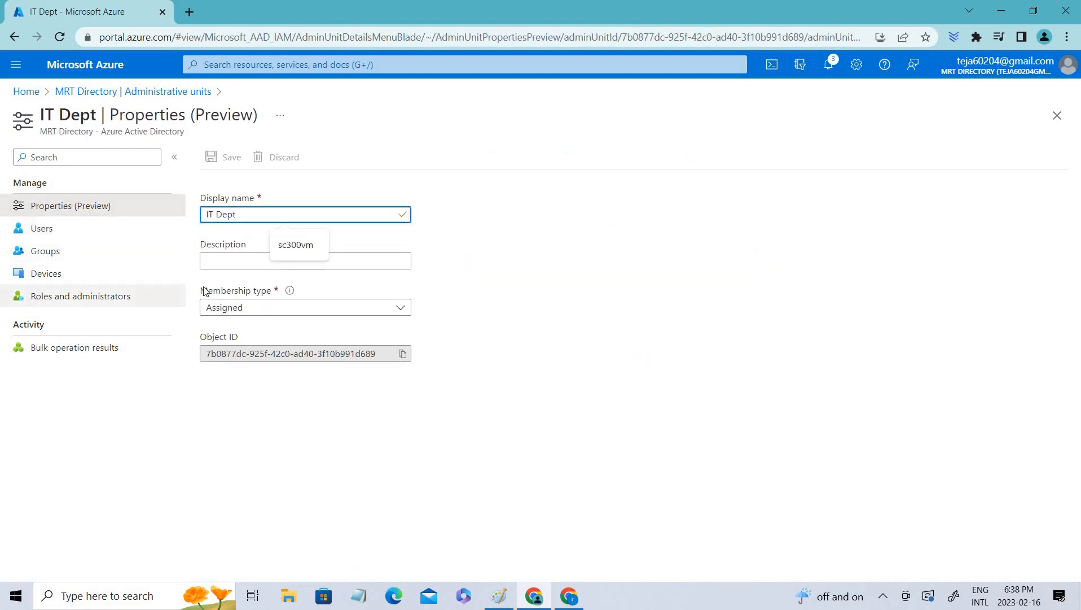
pyautogui.click(265, 291)
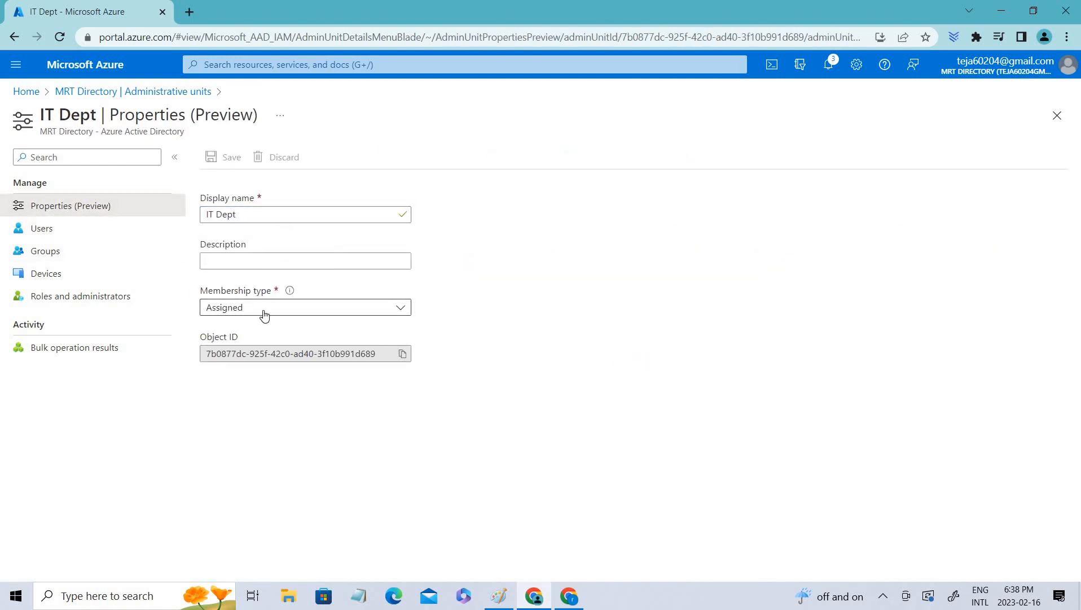
pyautogui.click(252, 311)
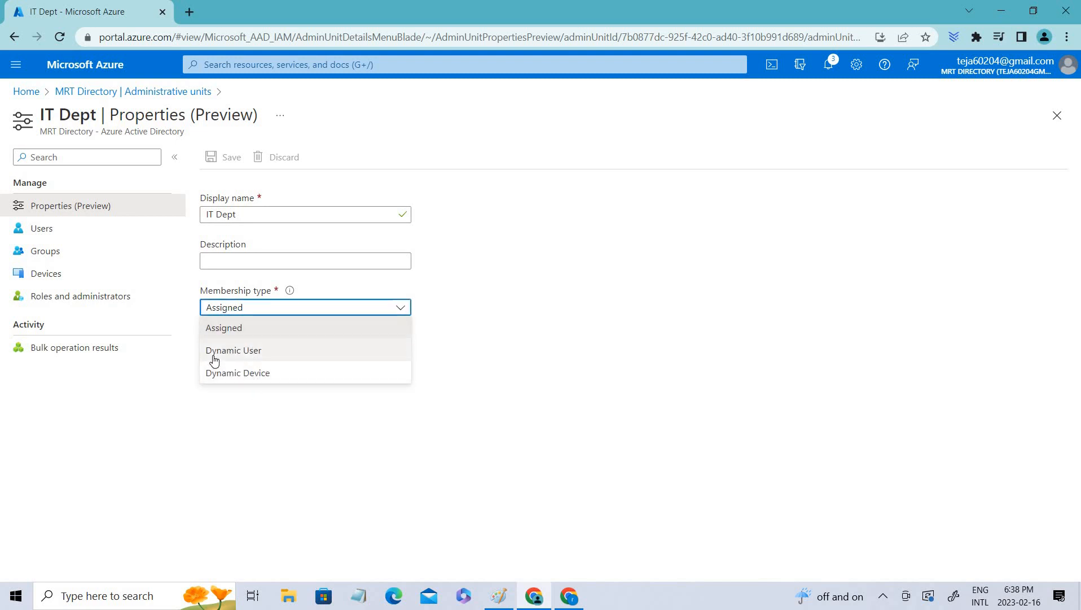
pyautogui.press('Return')
pyautogui.press('Return')
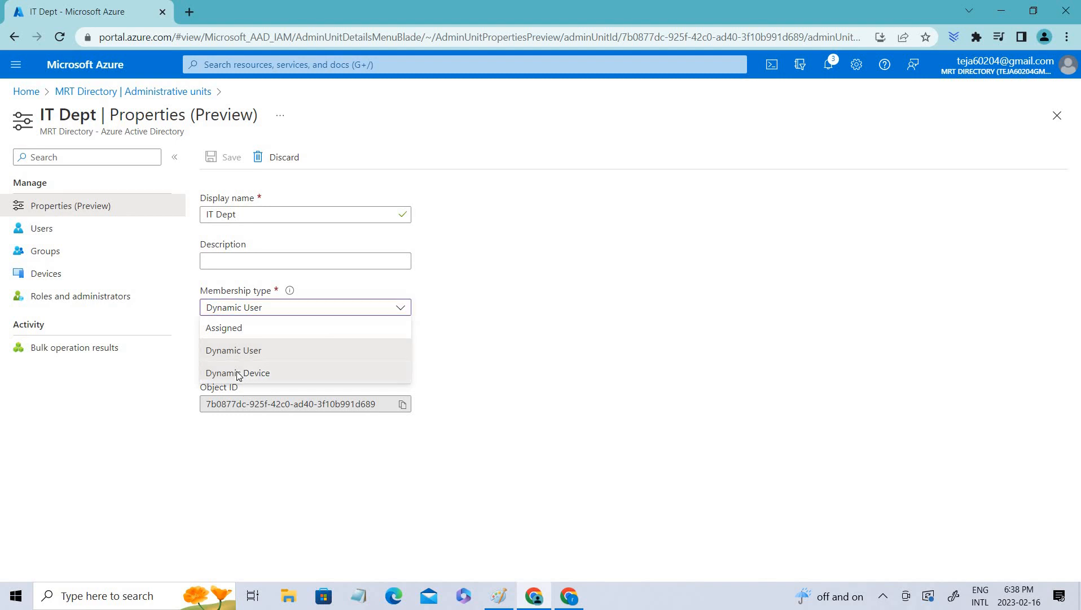
pyautogui.click(234, 374)
pyautogui.click(251, 311)
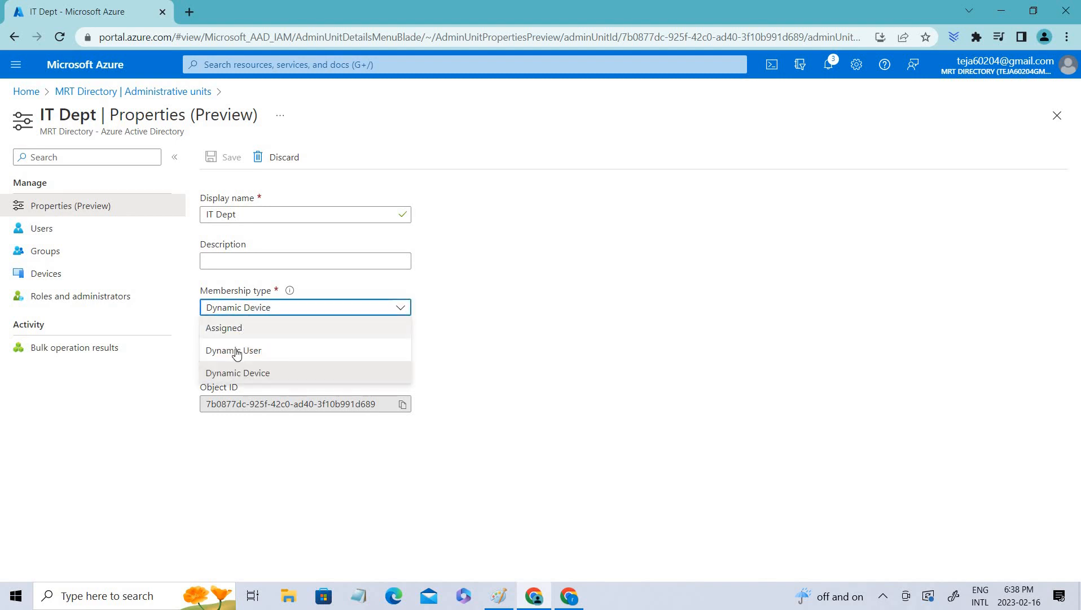
pyautogui.click(236, 351)
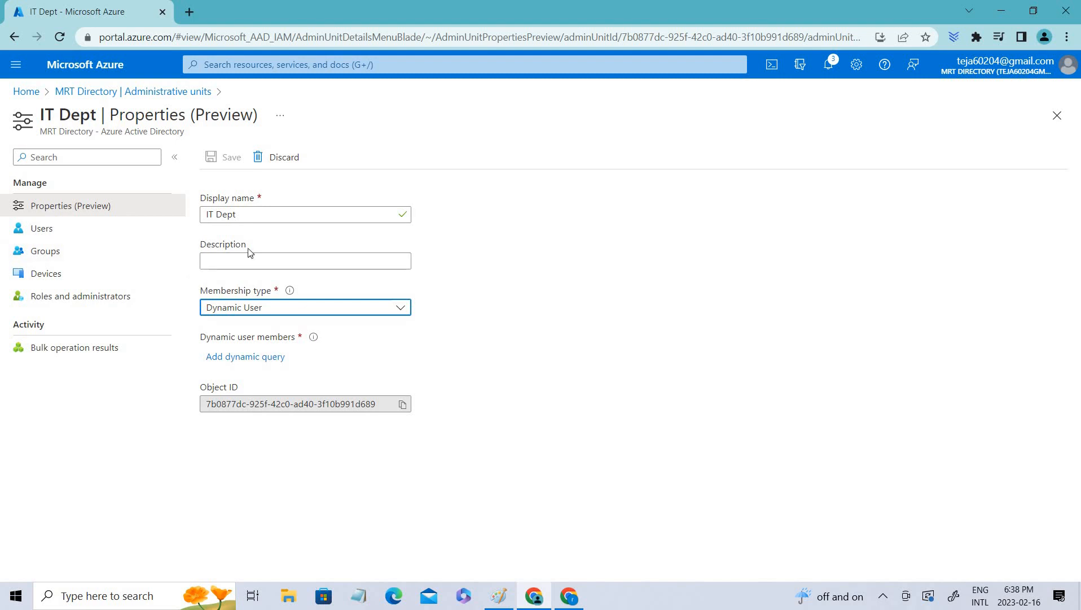
# Add a dynamic user query whose membership rule has country Equals Canada
pyautogui.click(258, 357)
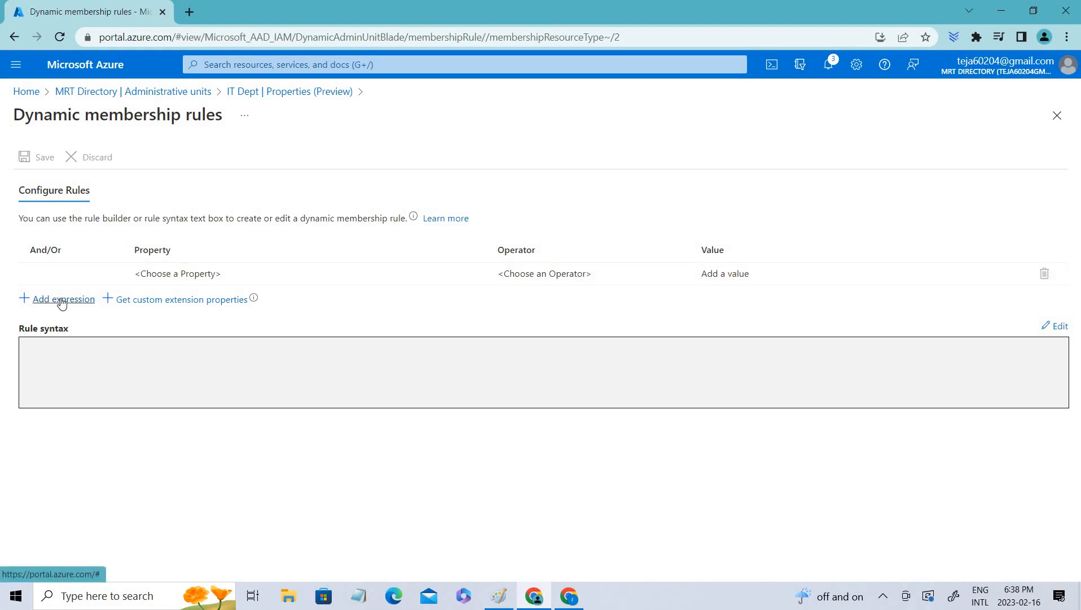
pyautogui.click(186, 281)
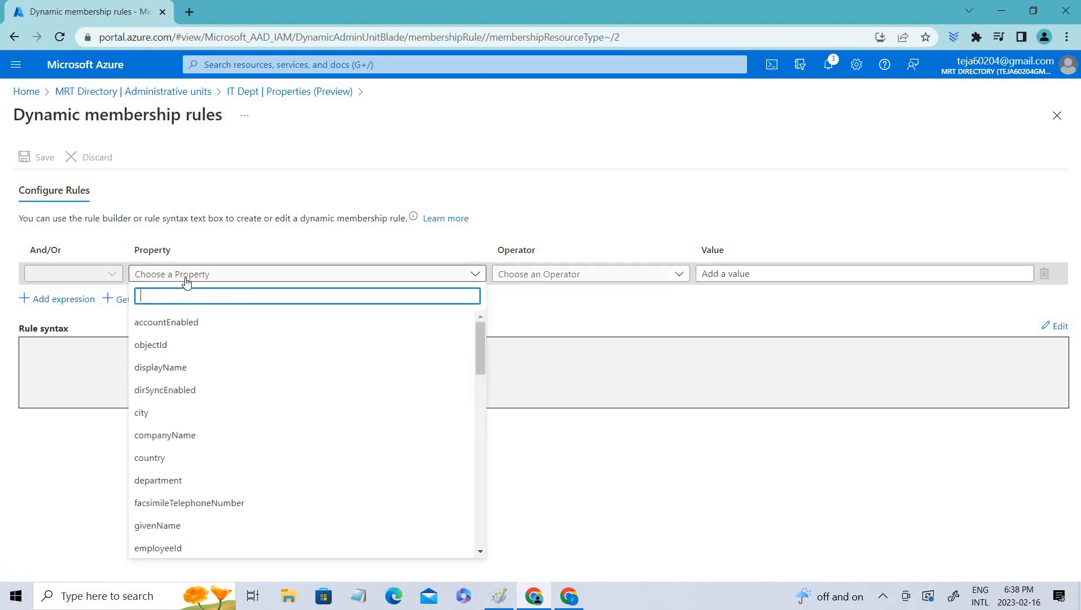
pyautogui.click(164, 461)
pyautogui.click(560, 274)
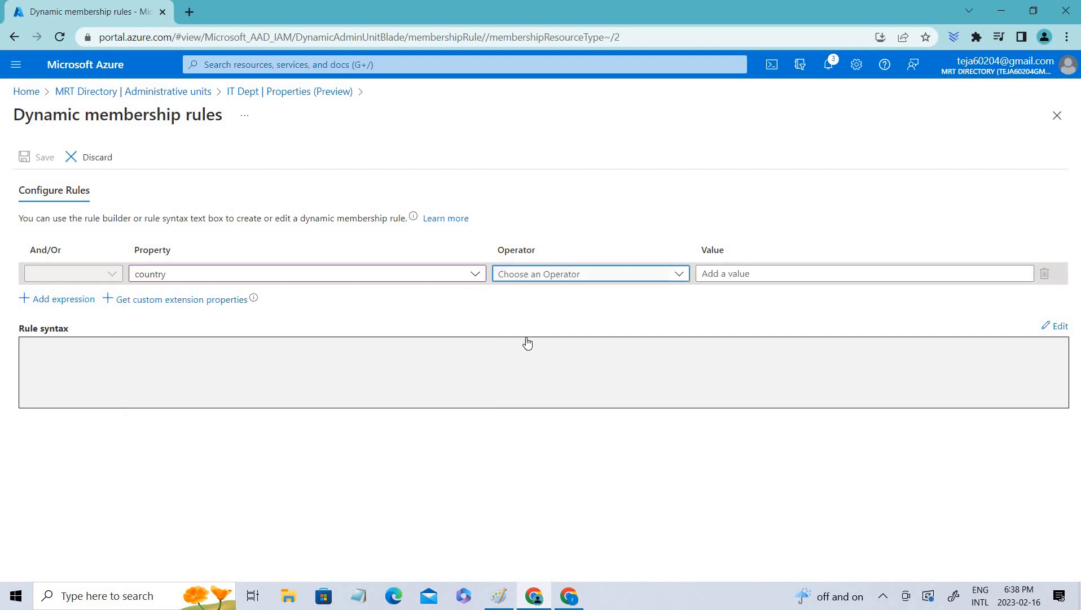
pyautogui.click(512, 435)
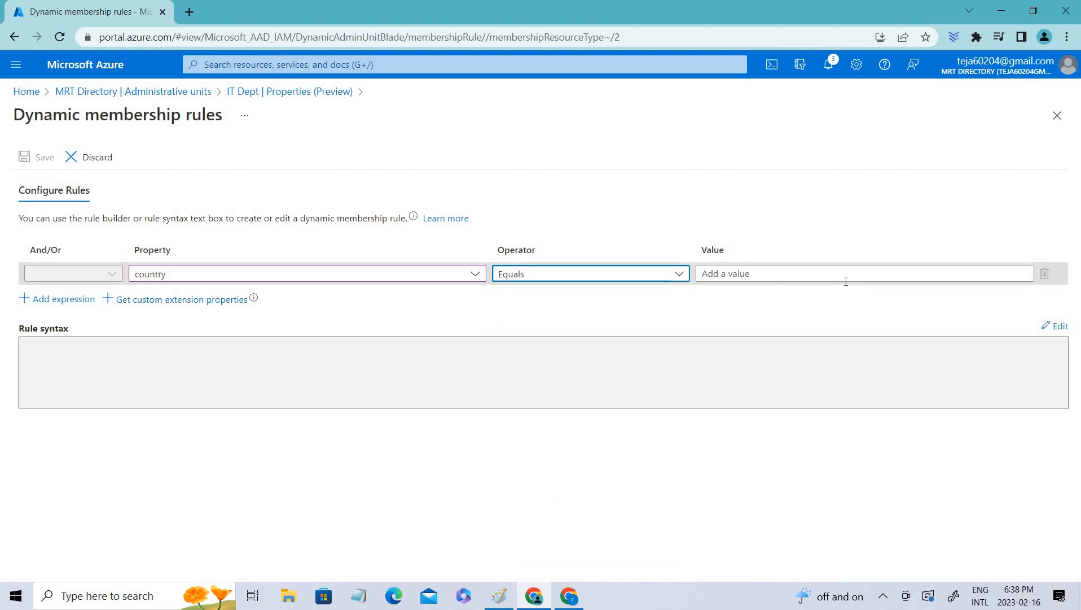
pyautogui.click(846, 282)
pyautogui.write('Canada')
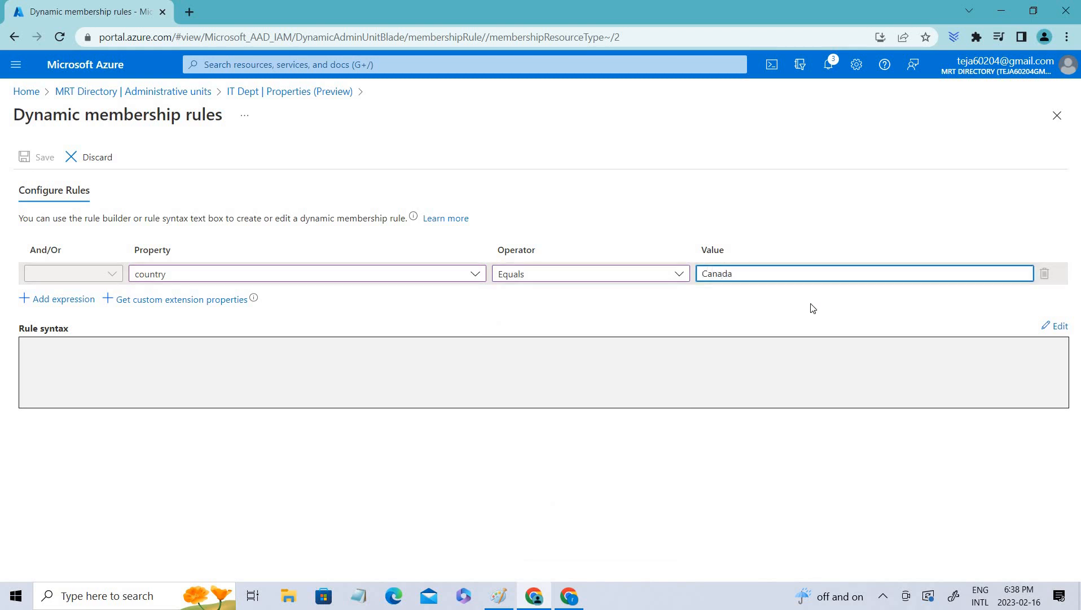
pyautogui.click(813, 307)
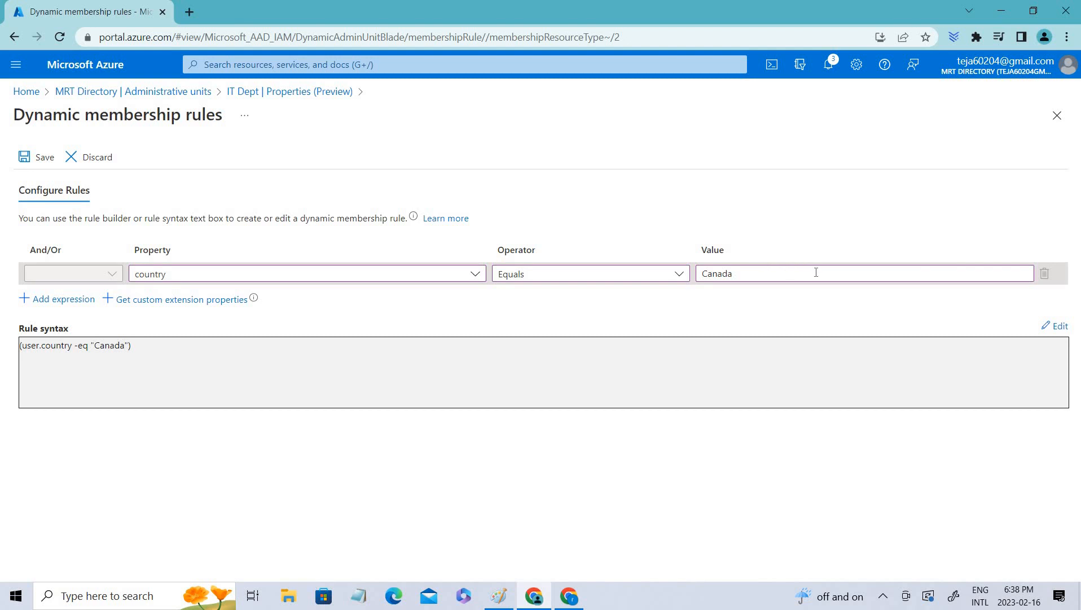
# Change the dynamic membership rule to property department with the value IT, keeping the Equals operator
pyautogui.click(707, 276)
pyautogui.hotkey('ctrl', 'a')
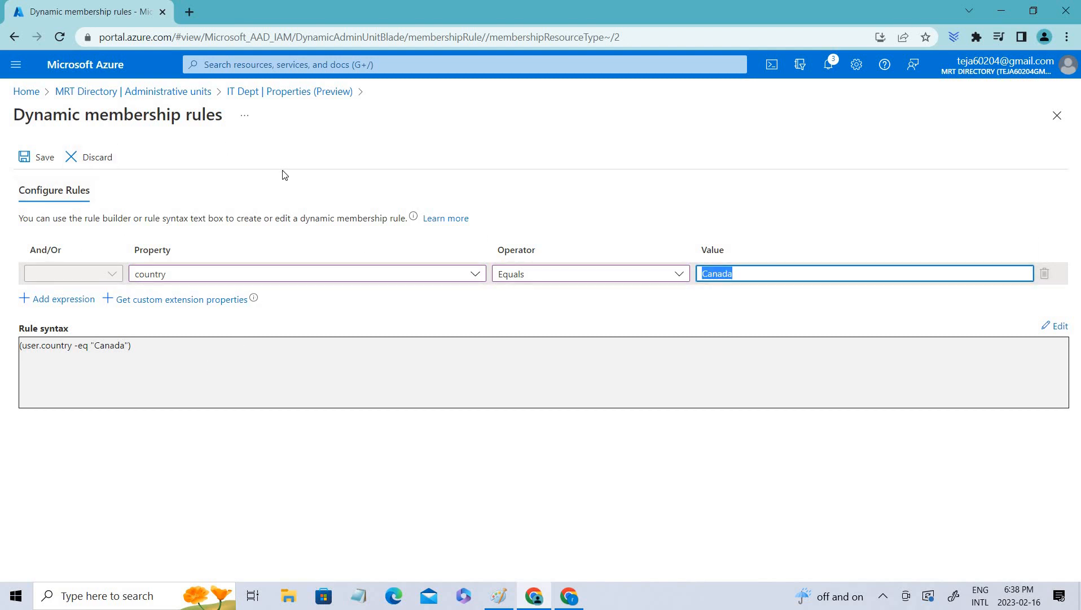
pyautogui.click(520, 277)
pyautogui.click(330, 276)
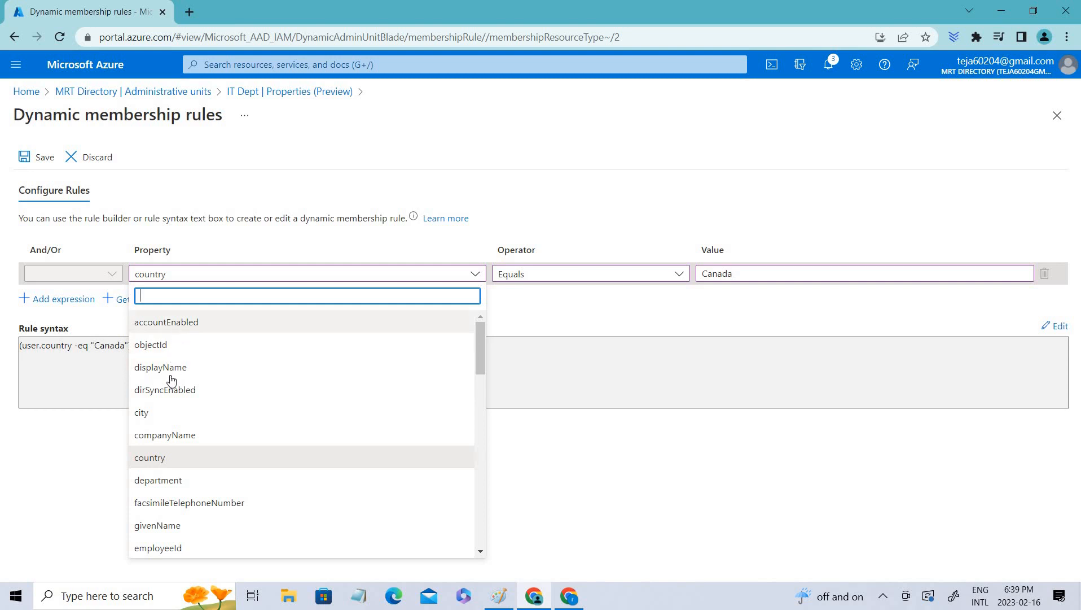
pyautogui.scroll(-1, 172, 421)
pyautogui.click(174, 410)
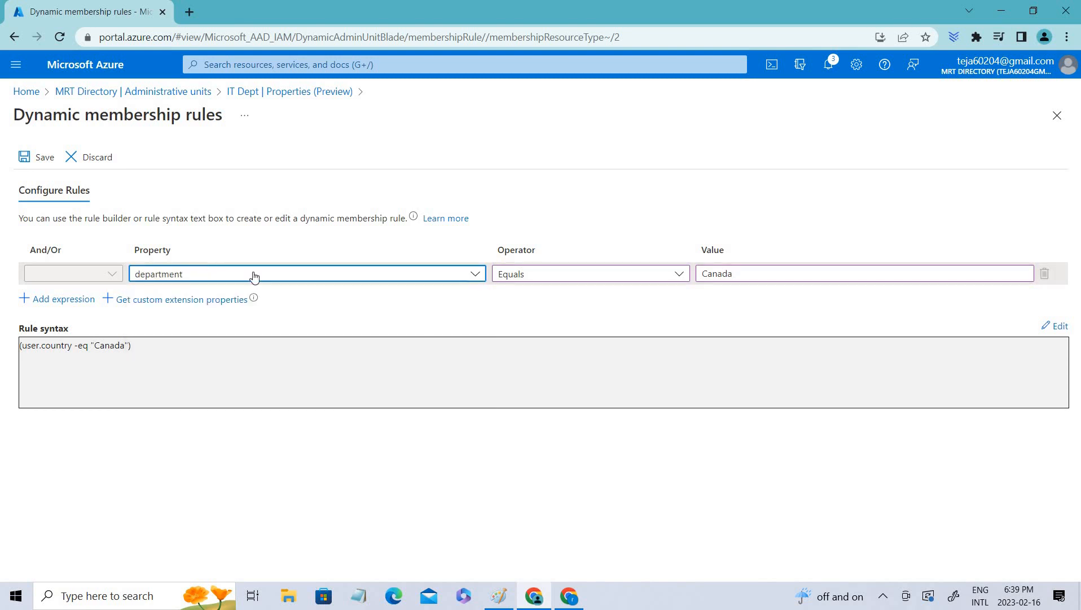
pyautogui.click(668, 279)
pyautogui.write('IT')
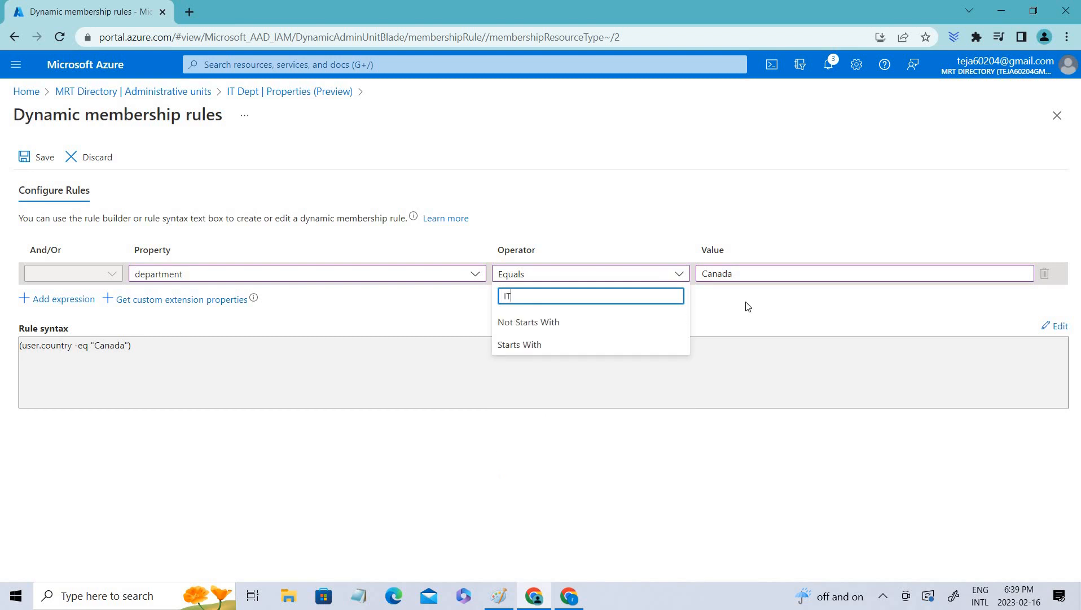
pyautogui.click(726, 274)
pyautogui.hotkey('ctrl', 'a')
pyautogui.press('BackSpace')
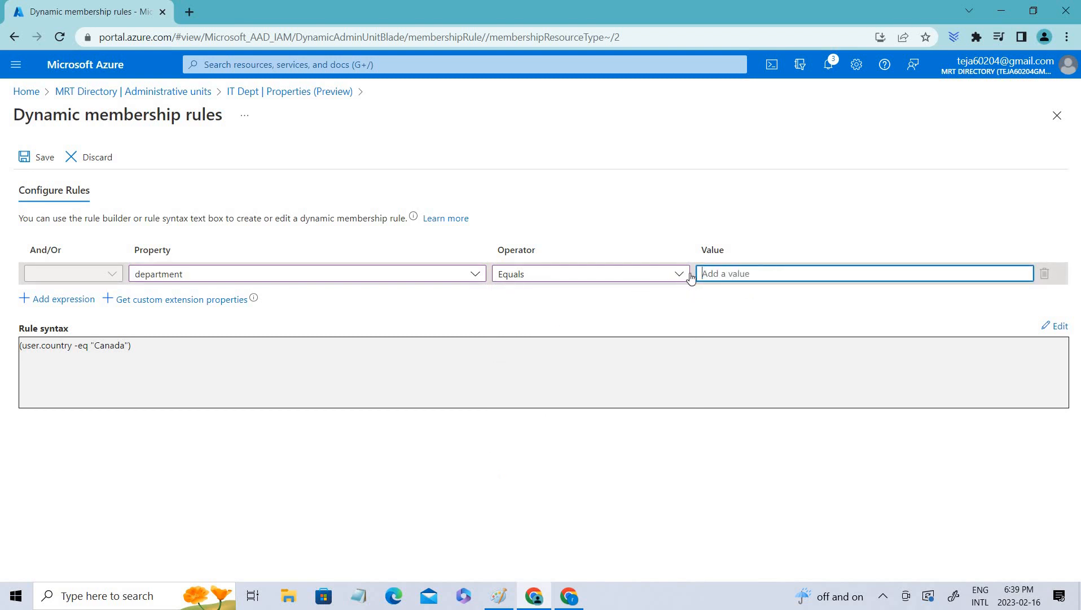
pyautogui.write('IT')
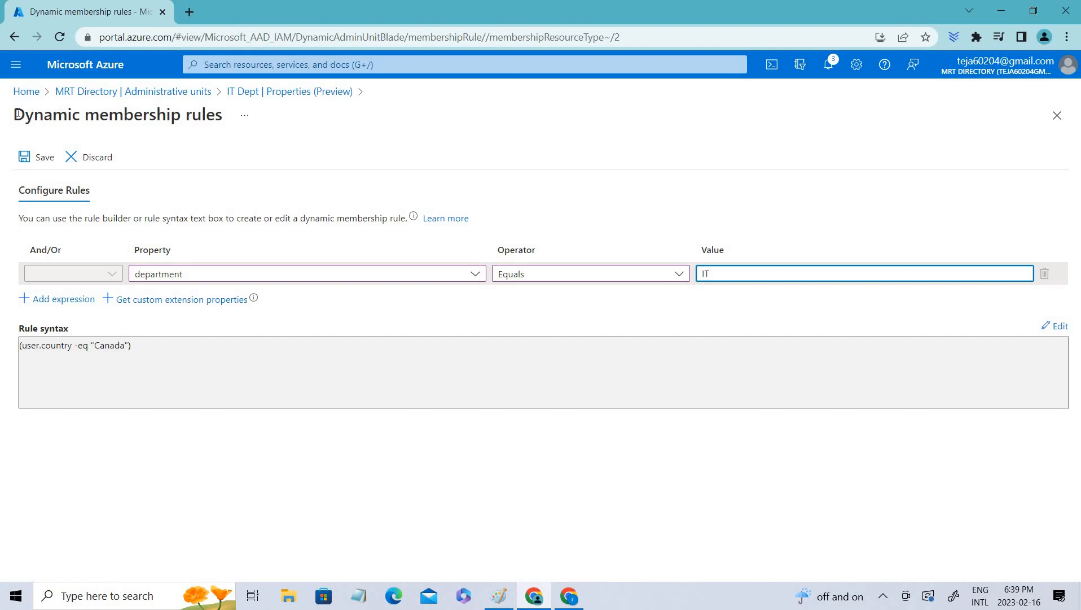
pyautogui.moveTo(14, 116); pyautogui.dragTo(76, 116)
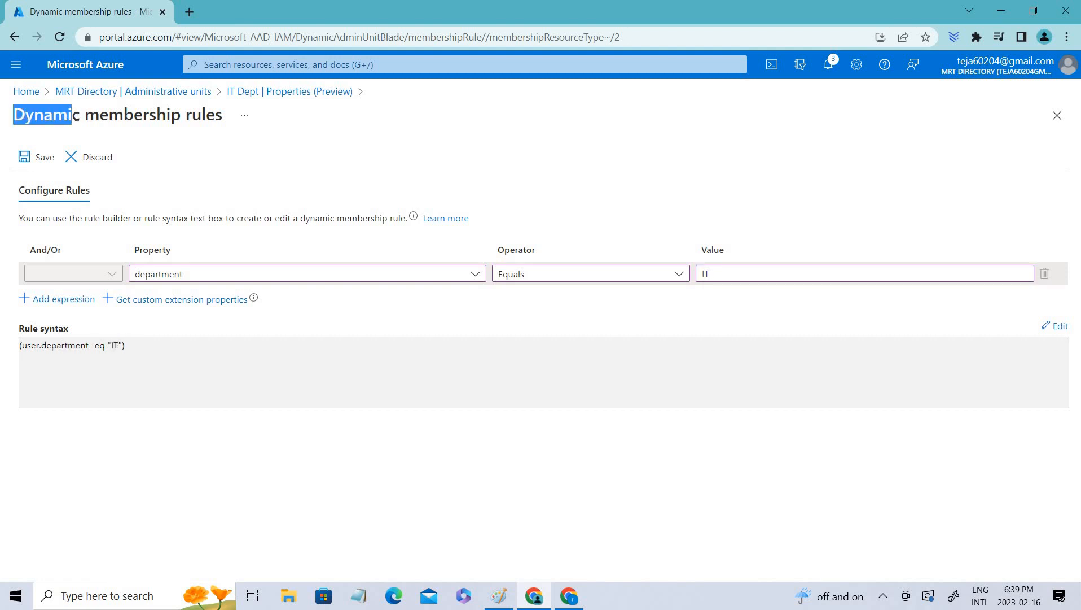
# Discard the unsaved membership rule and property edits and return to the directory's administrative units list
pyautogui.click(286, 95)
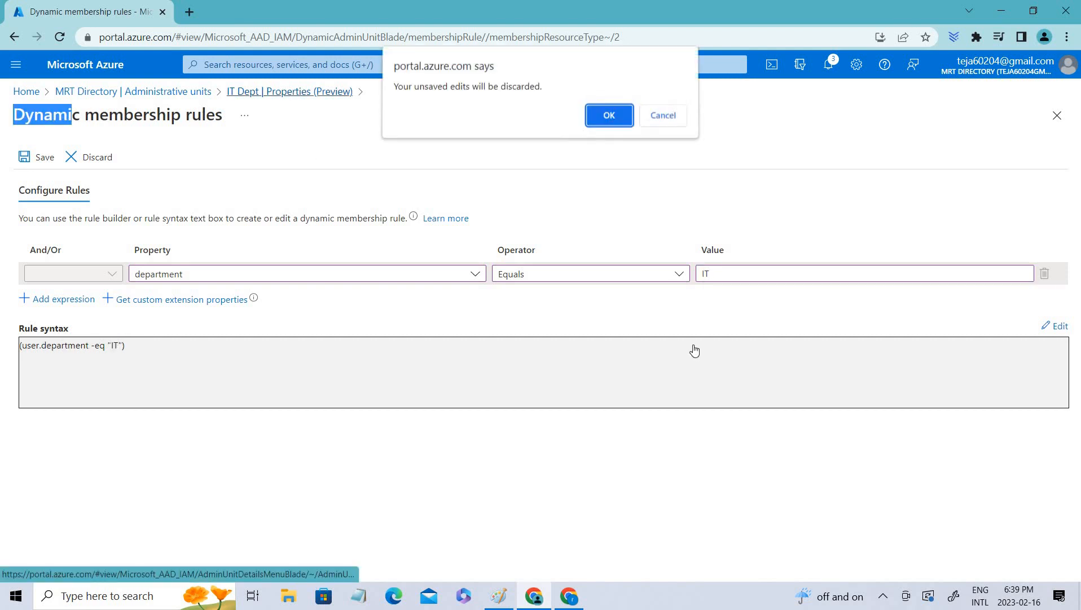
pyautogui.click(615, 118)
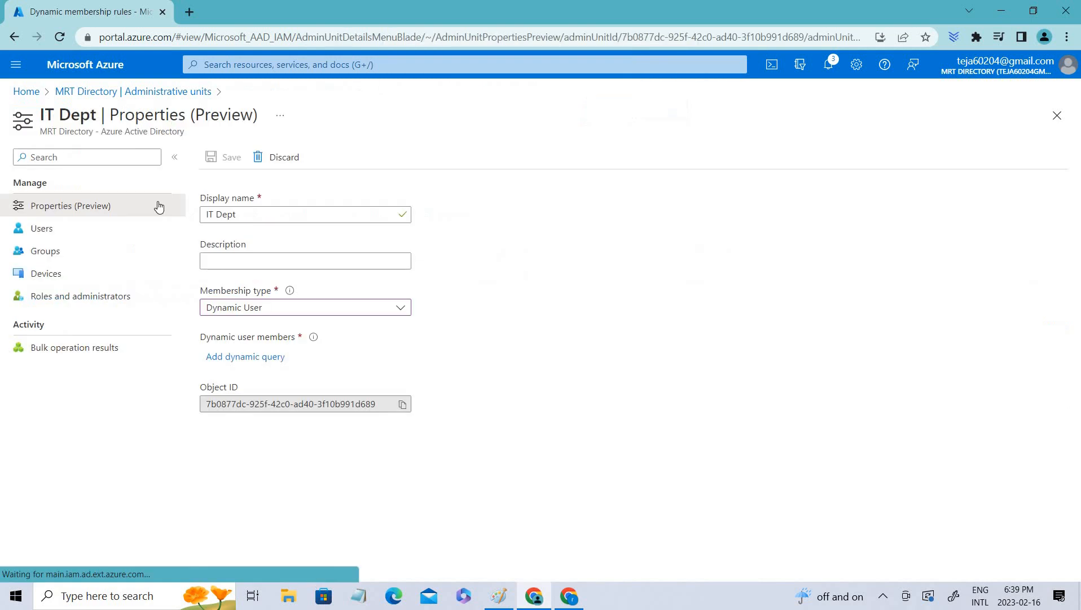
pyautogui.click(117, 92)
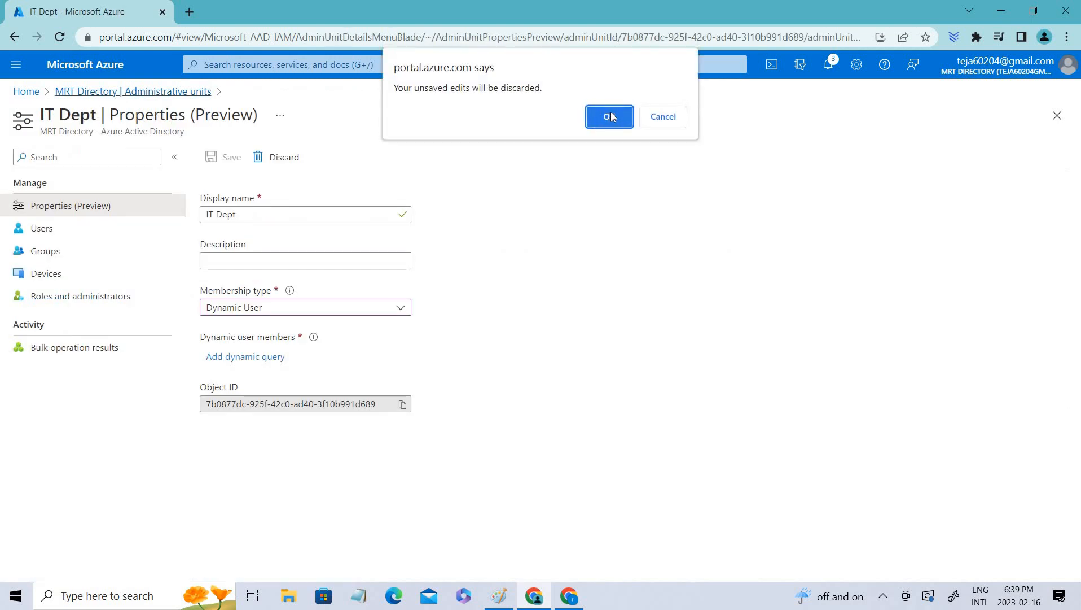
pyautogui.click(665, 117)
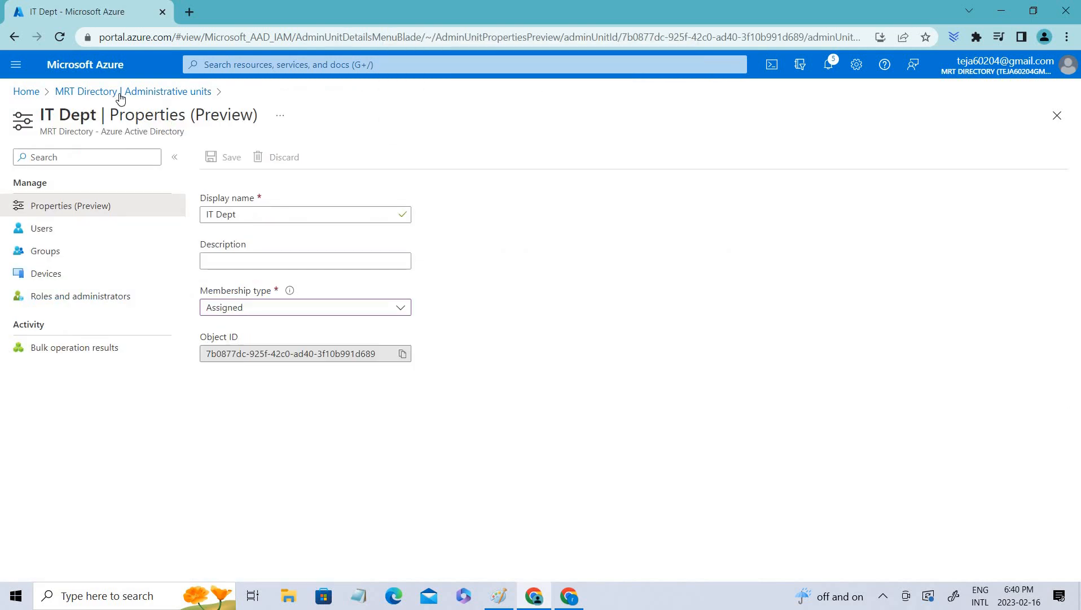
pyautogui.click(117, 93)
pyautogui.click(610, 117)
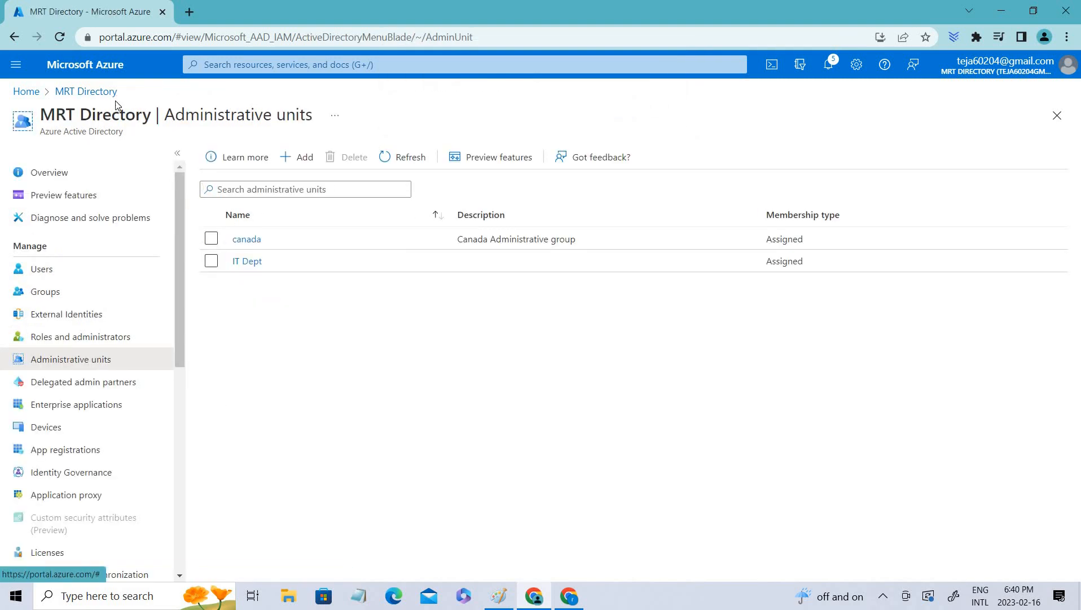
# Open the form for creating a new internal user in the directory
pyautogui.click(39, 269)
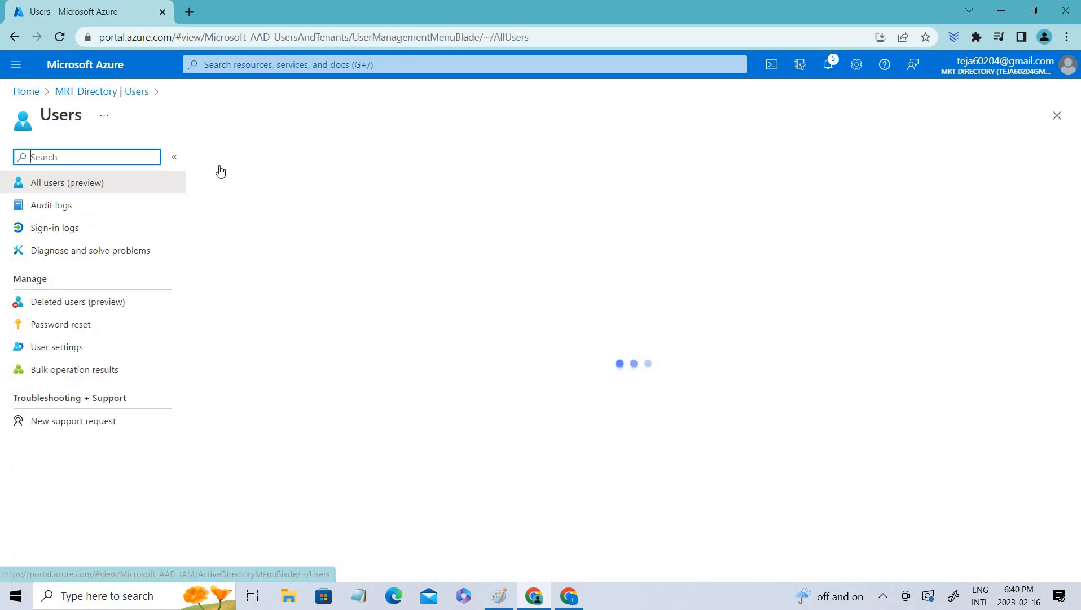
pyautogui.click(247, 161)
pyautogui.click(248, 188)
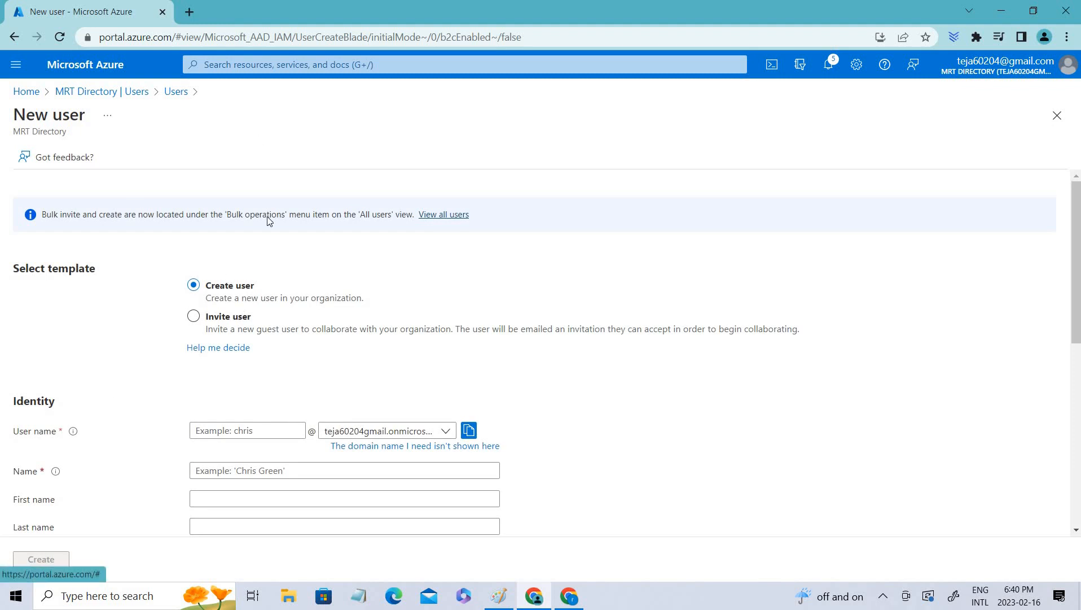
# Examine the new user form's identity fields and its groups and roles section
pyautogui.scroll(-3, 103, 342)
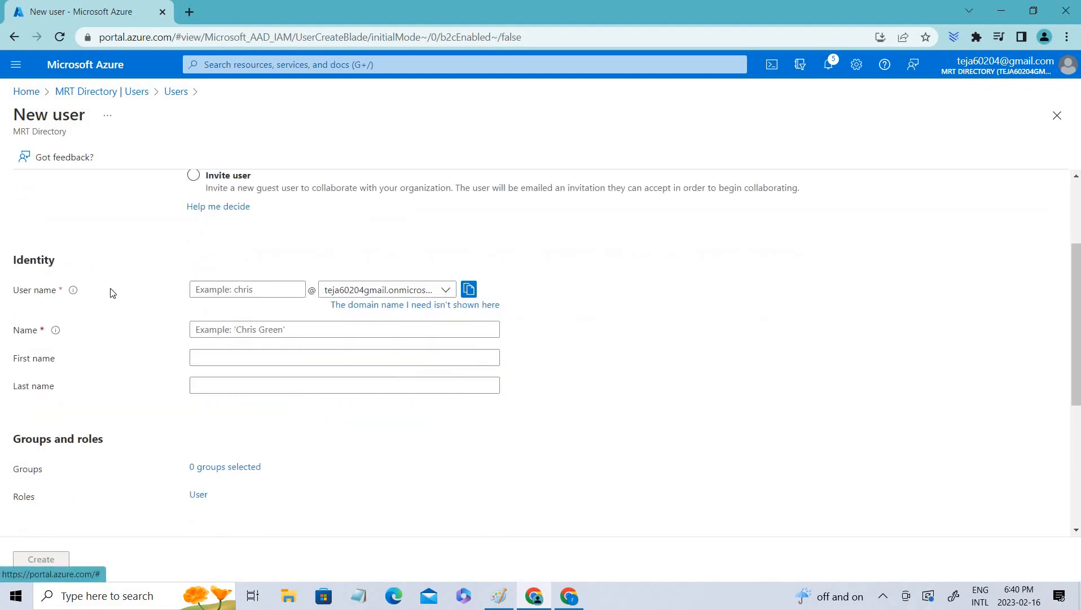
pyautogui.moveTo(110, 289); pyautogui.dragTo(122, 306)
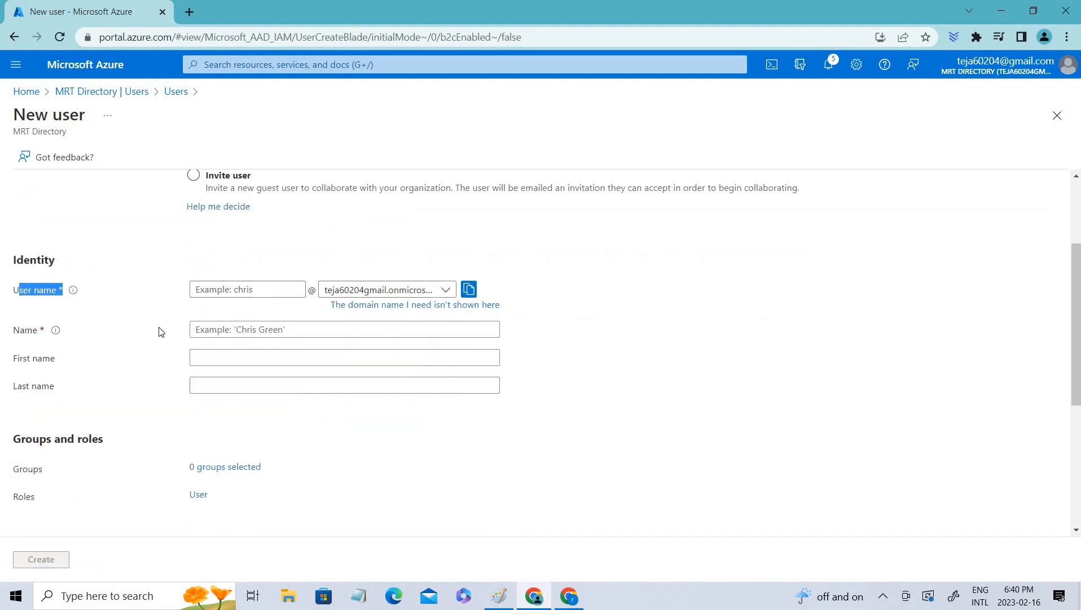
pyautogui.doubleClick(27, 330)
pyautogui.moveTo(23, 388); pyautogui.dragTo(97, 387)
pyautogui.scroll(-4, 56, 350)
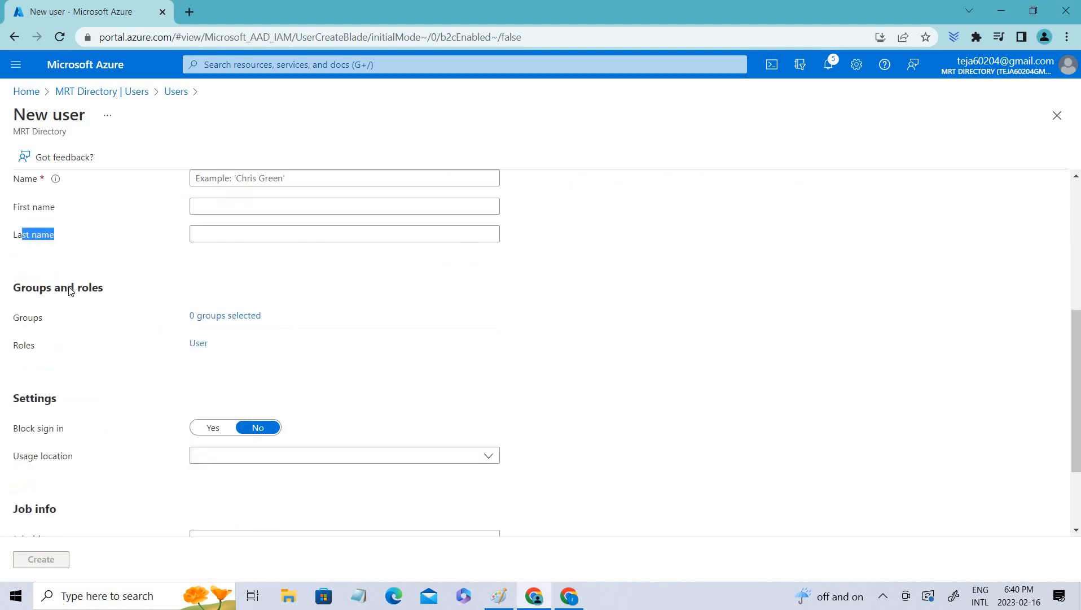
pyautogui.scroll(3, 30, 304)
pyautogui.scroll(-1, 79, 317)
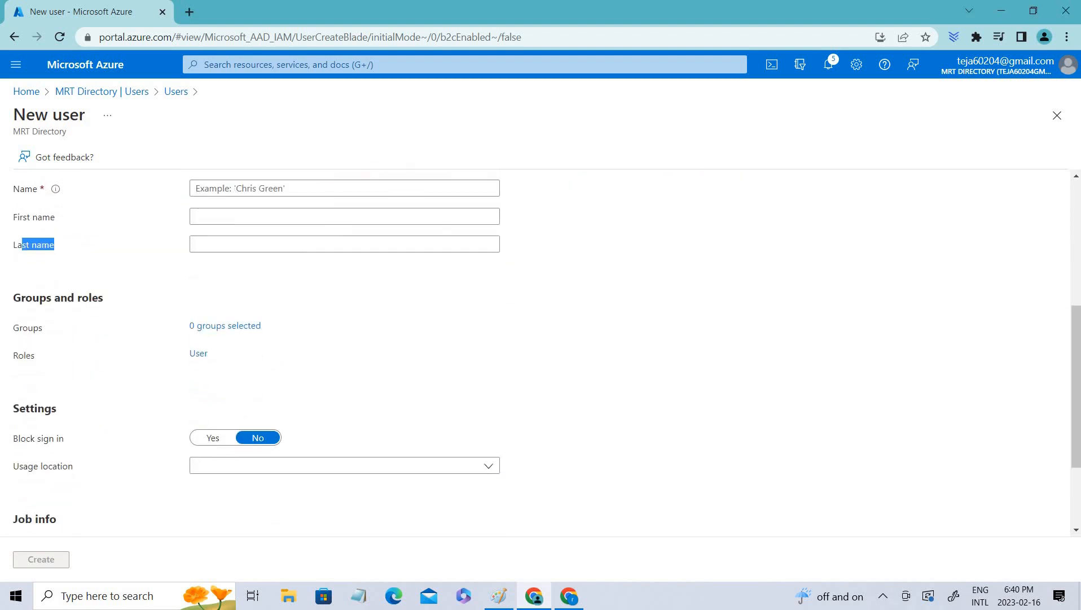
pyautogui.moveTo(76, 364); pyautogui.dragTo(21, 395)
pyautogui.scroll(-2, 13, 361)
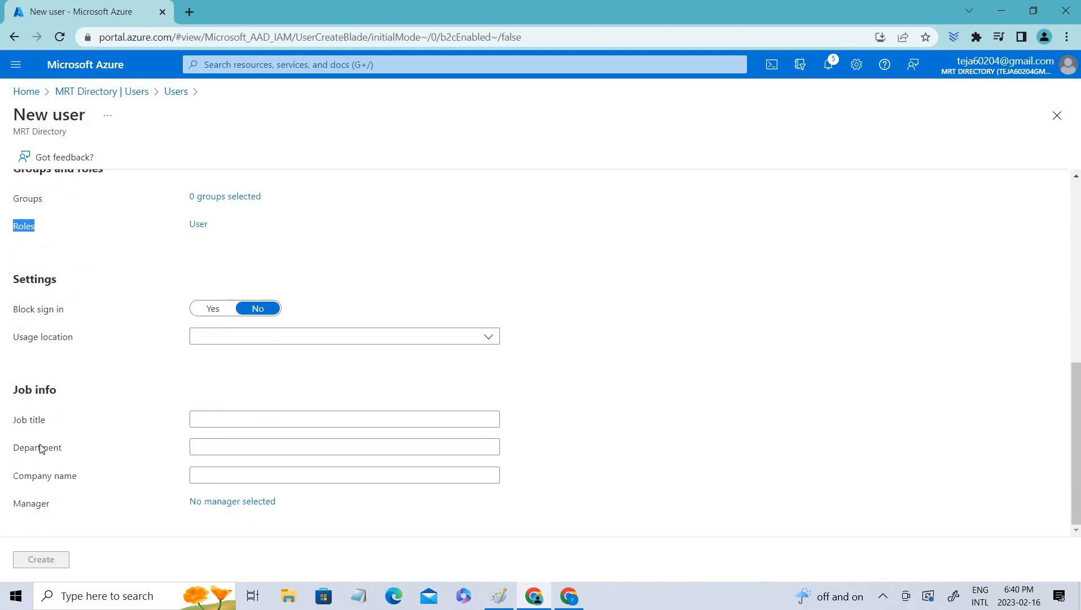
# Review the job info properties available for a new user: job title, department, company name and manager
pyautogui.click(72, 392)
pyautogui.moveTo(2, 388); pyautogui.dragTo(6, 420)
pyautogui.click(58, 443)
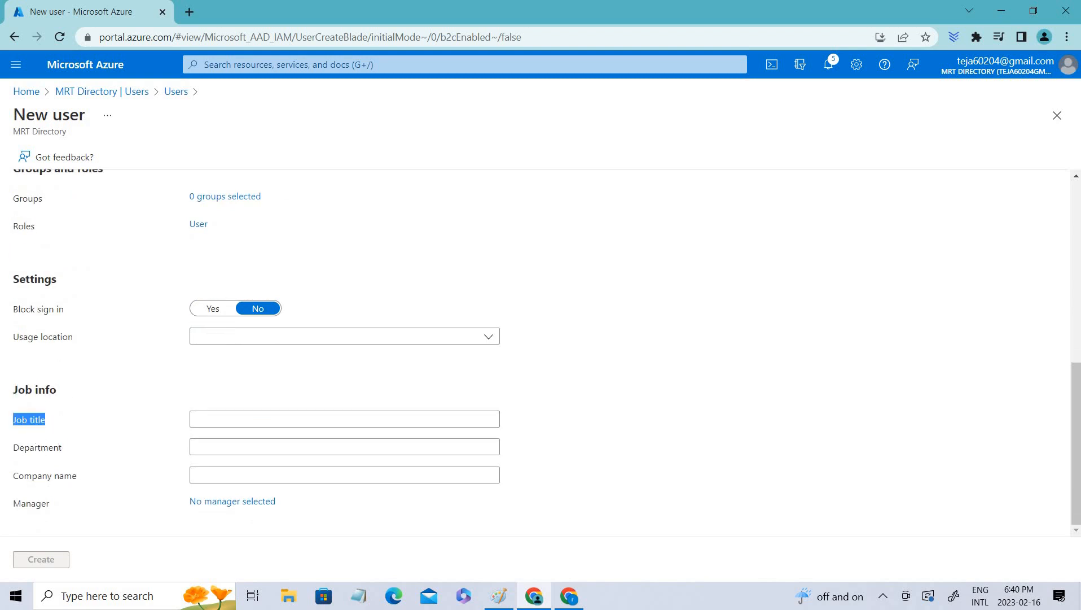
pyautogui.moveTo(64, 447); pyautogui.dragTo(5, 448)
pyautogui.moveTo(79, 476); pyautogui.dragTo(52, 506)
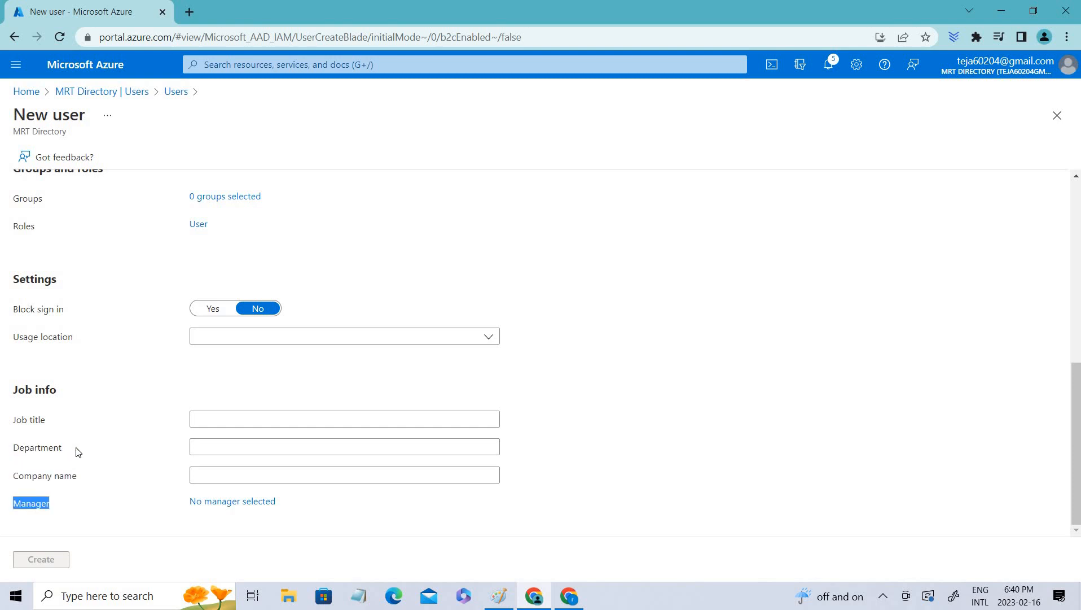
# Set the new user's department to IT
pyautogui.moveTo(87, 451); pyautogui.dragTo(6, 448)
pyautogui.click(205, 440)
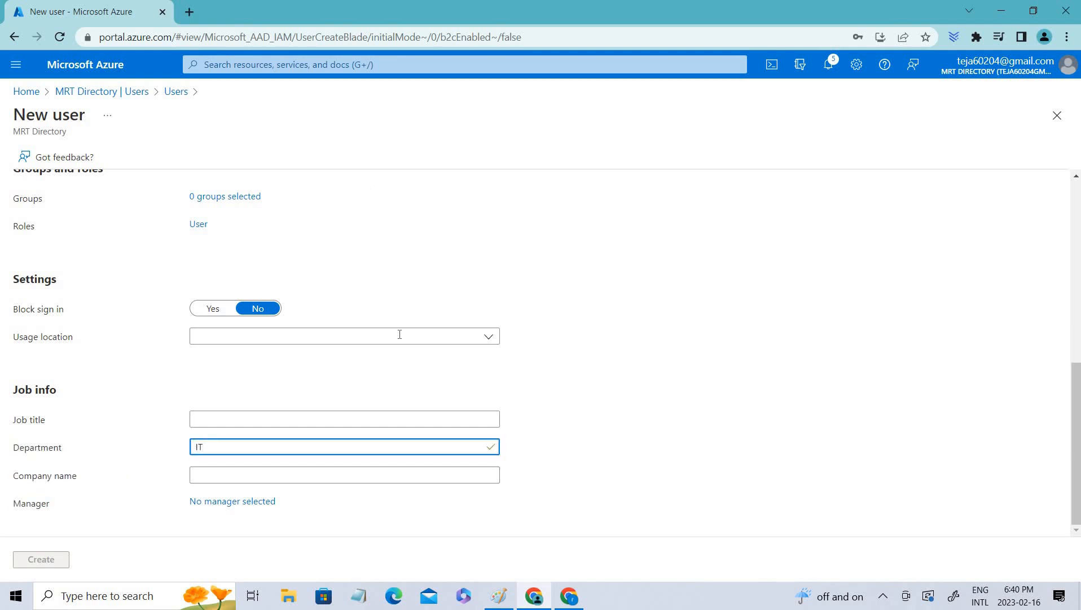
pyautogui.scroll(8, 398, 333)
pyautogui.scroll(-5, 268, 355)
pyautogui.scroll(-2, 246, 403)
pyautogui.scroll(10, 127, 322)
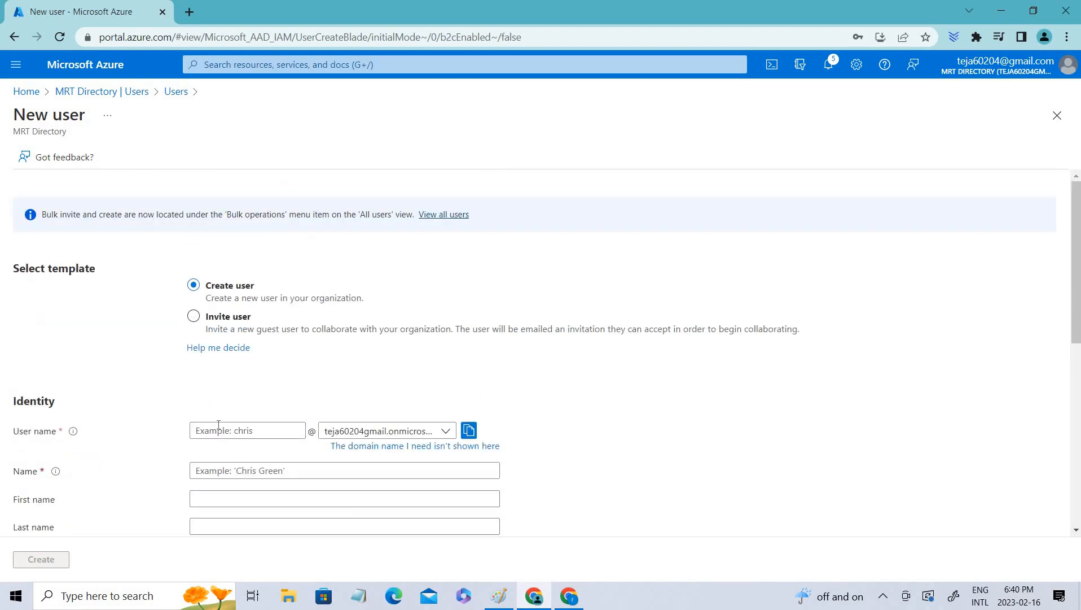
# Fill in the new user's user name and display name
pyautogui.click(209, 427)
pyautogui.write('tavi')
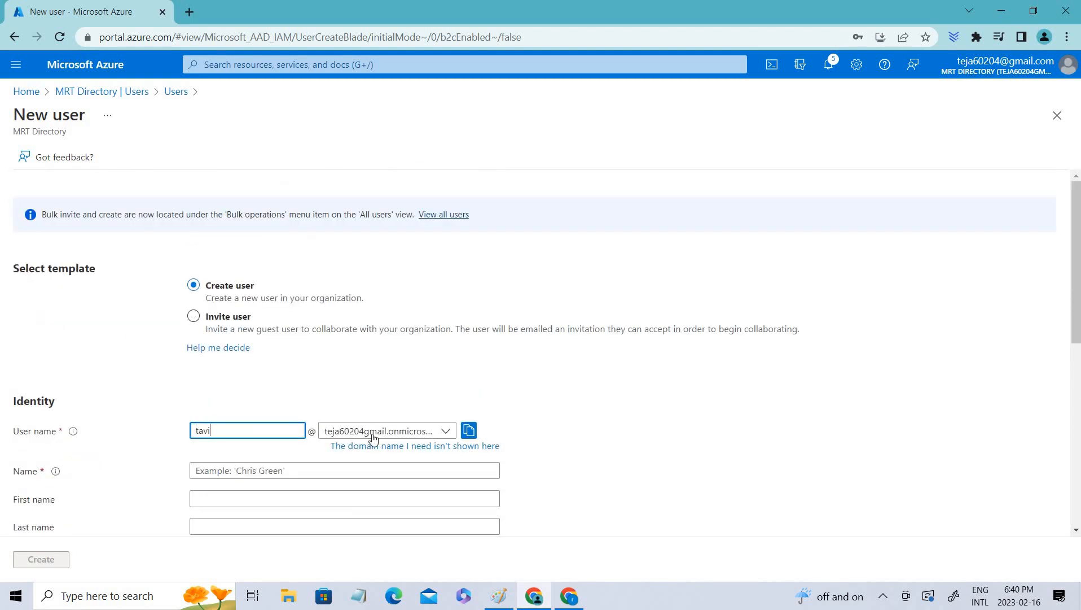
pyautogui.click(220, 471)
pyautogui.write('ravi')
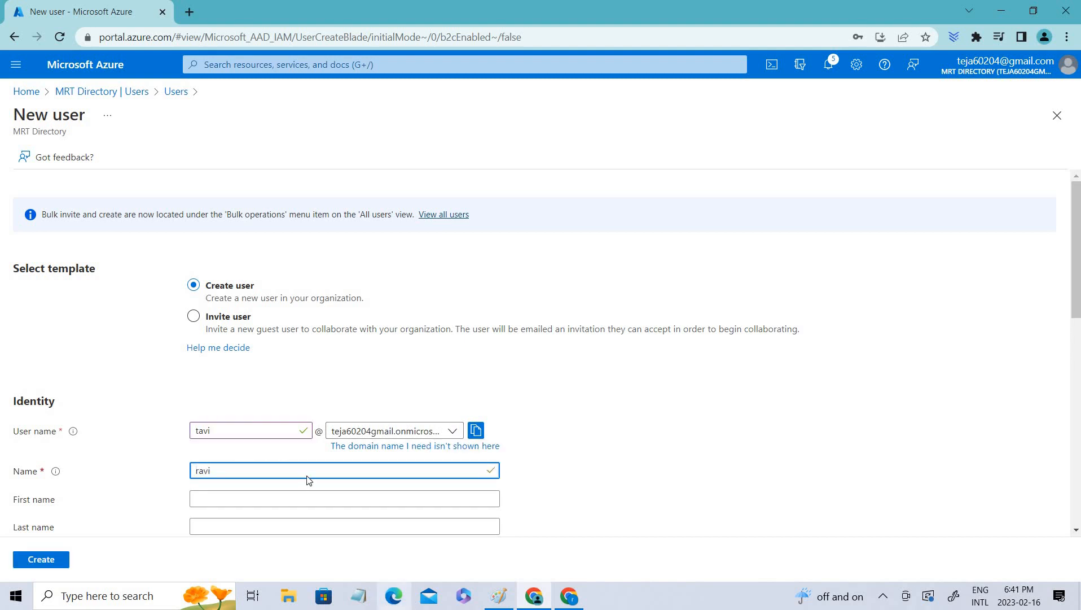
pyautogui.scroll(-3, 152, 289)
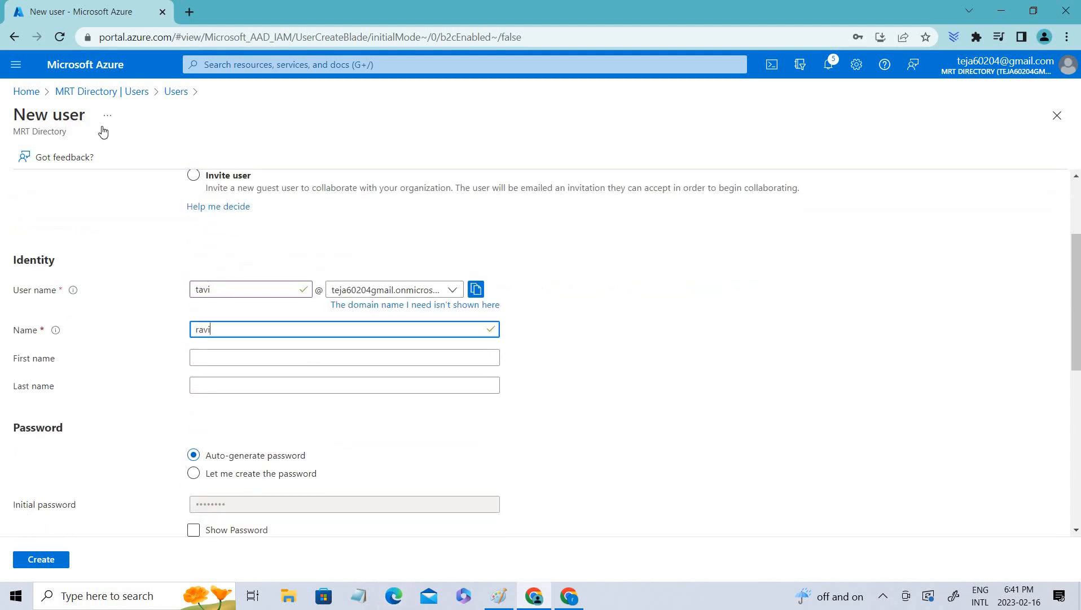
# Discard the unsaved new user and return to the directory's administrative units list
pyautogui.click(176, 91)
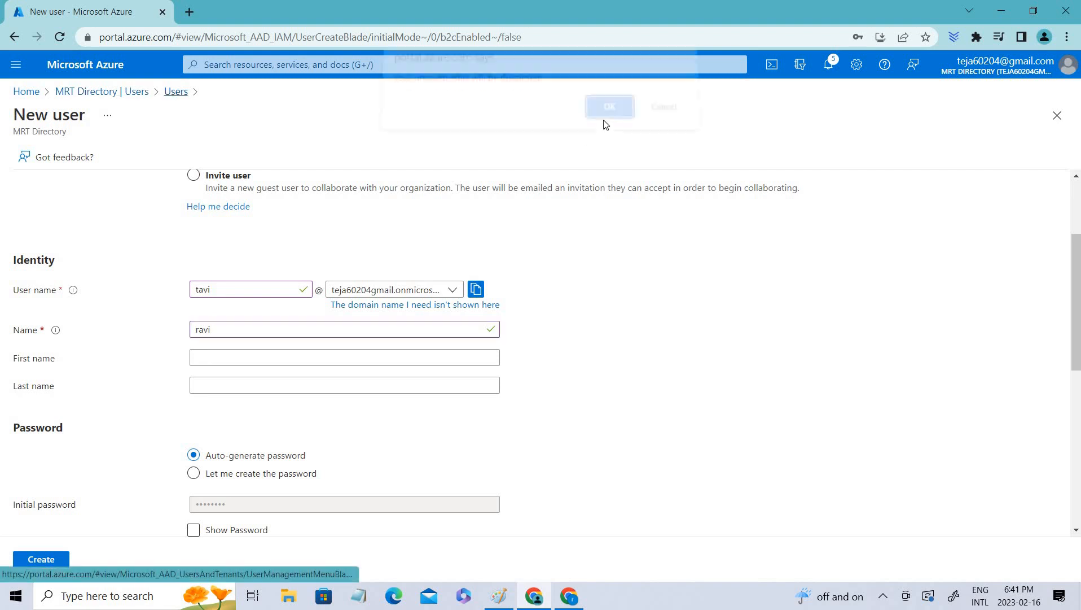
pyautogui.click(608, 115)
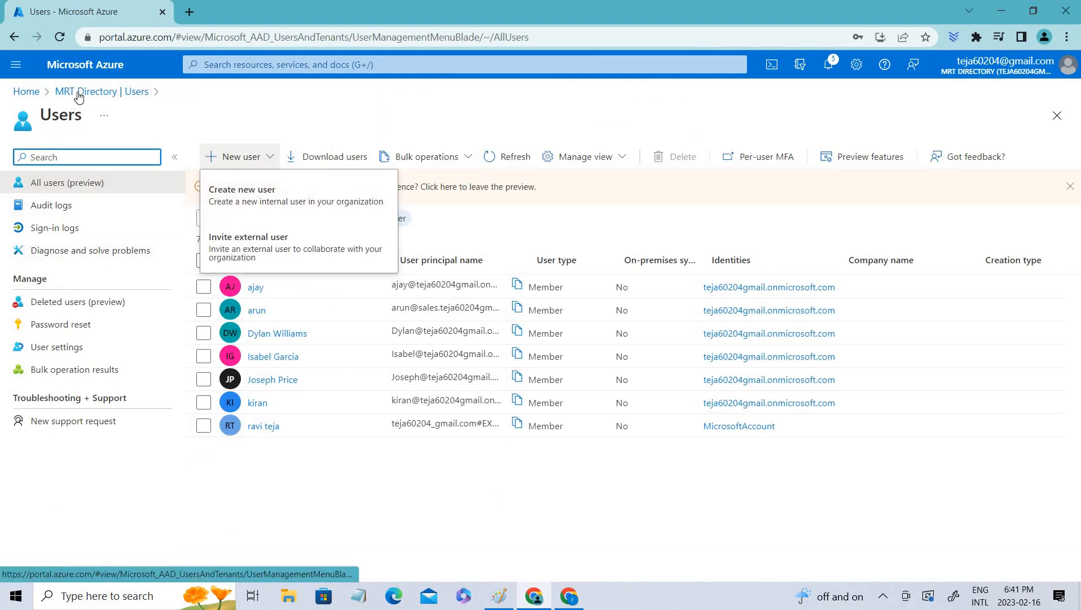
pyautogui.click(77, 92)
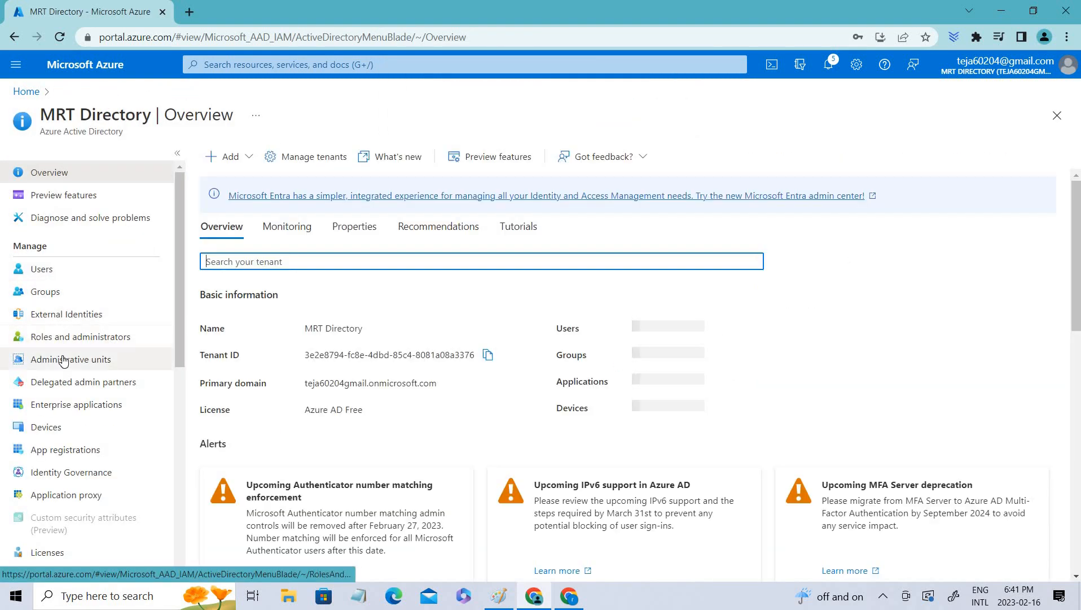
pyautogui.click(64, 361)
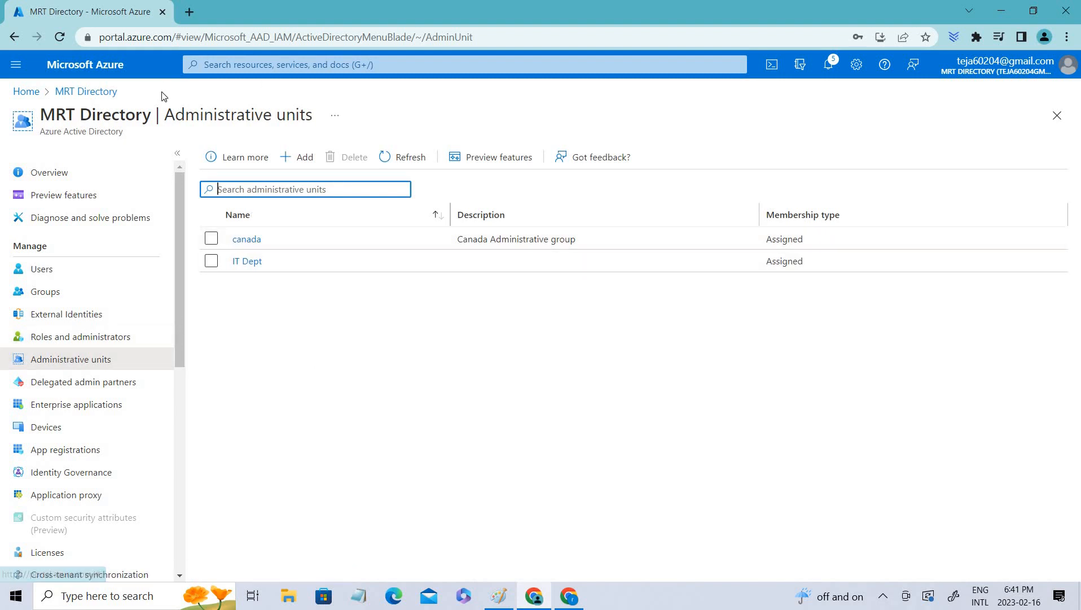
pyautogui.moveTo(175, 117); pyautogui.dragTo(335, 125)
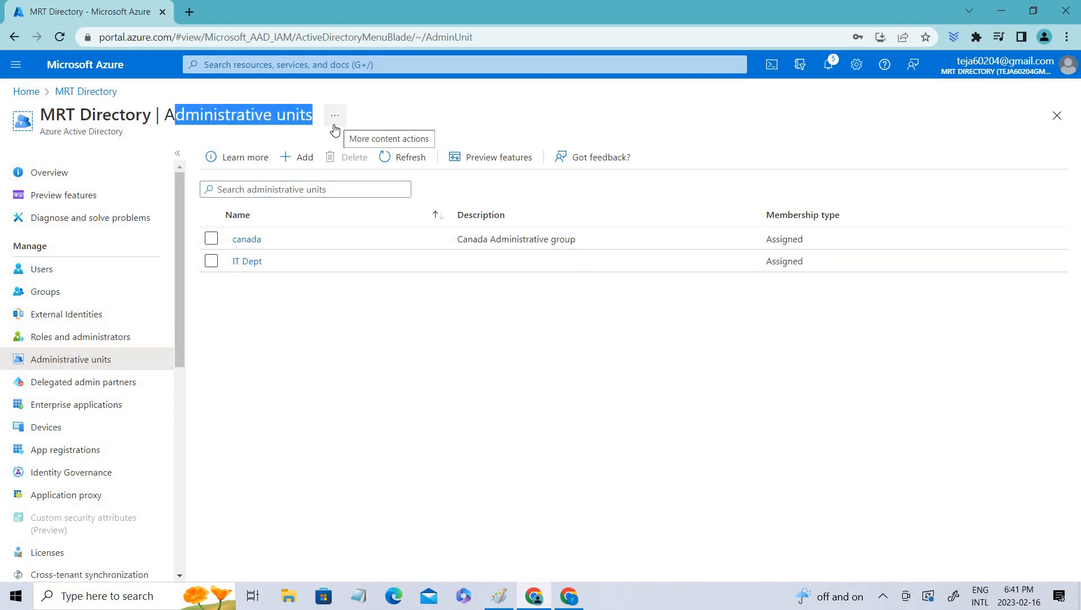